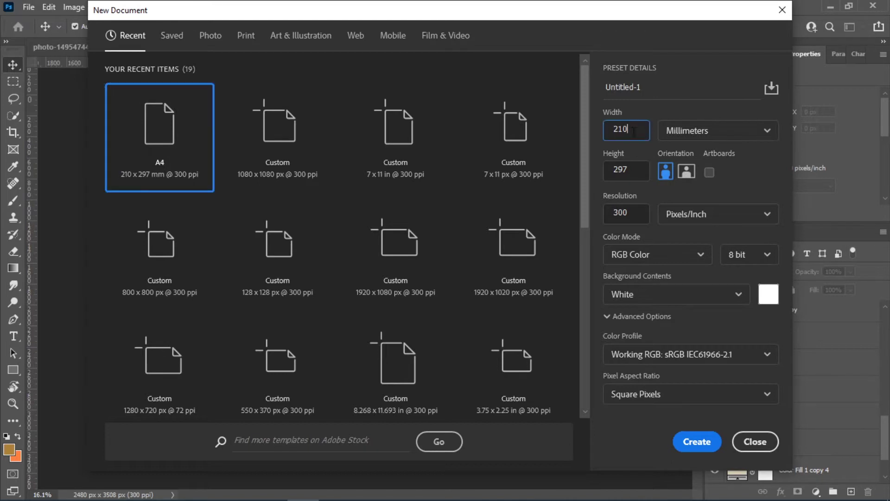
Step: Create an A4 document in pixels: 2480 × 3508 px at 300 ppi
click(742, 131)
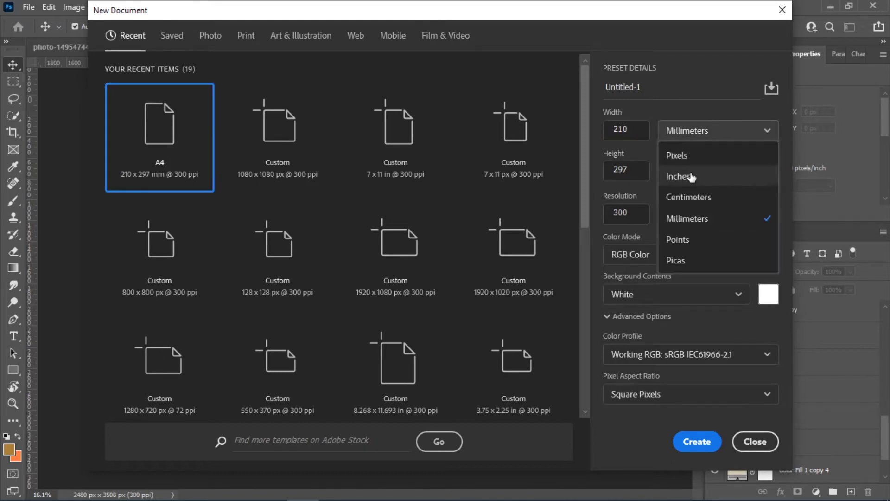
click(690, 157)
click(643, 132)
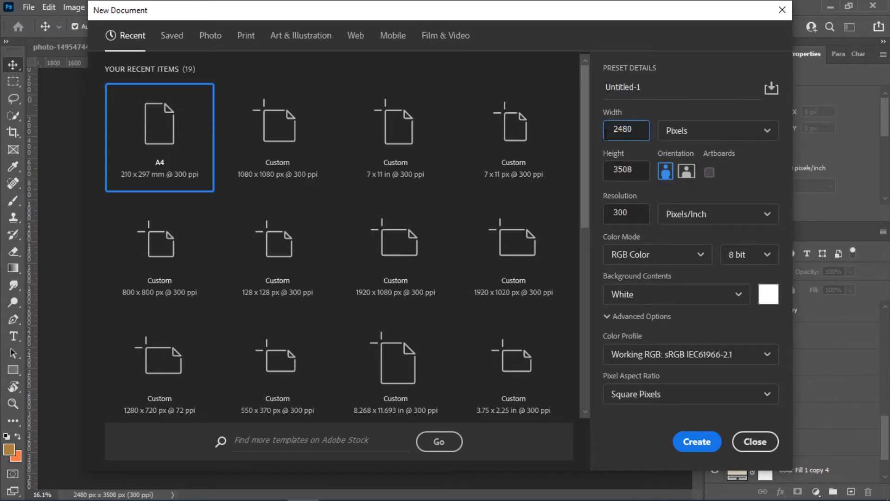
key(Tab)
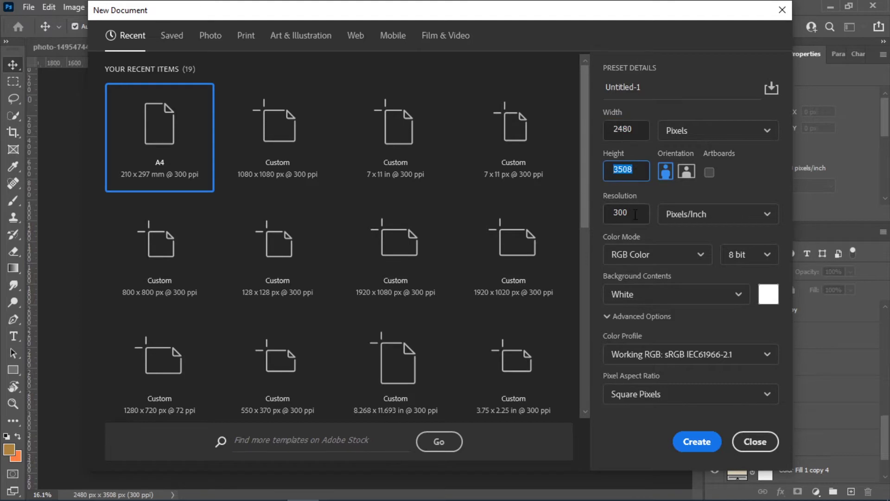
key(Tab)
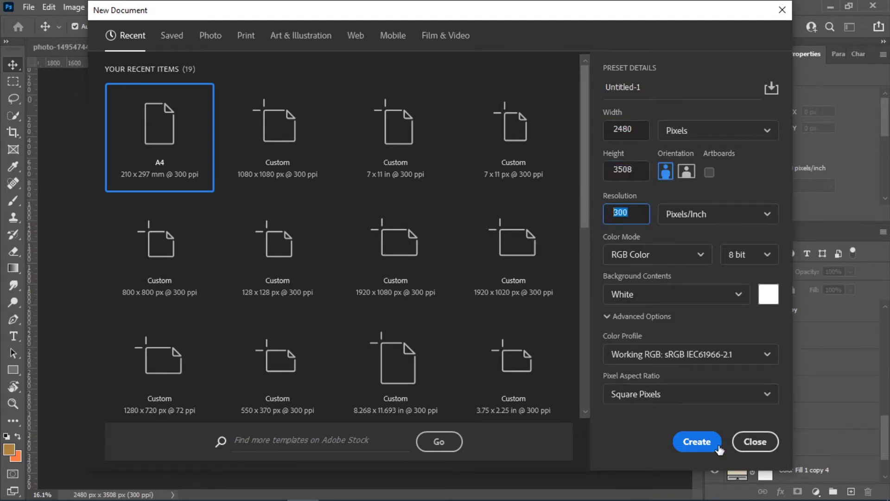
click(696, 441)
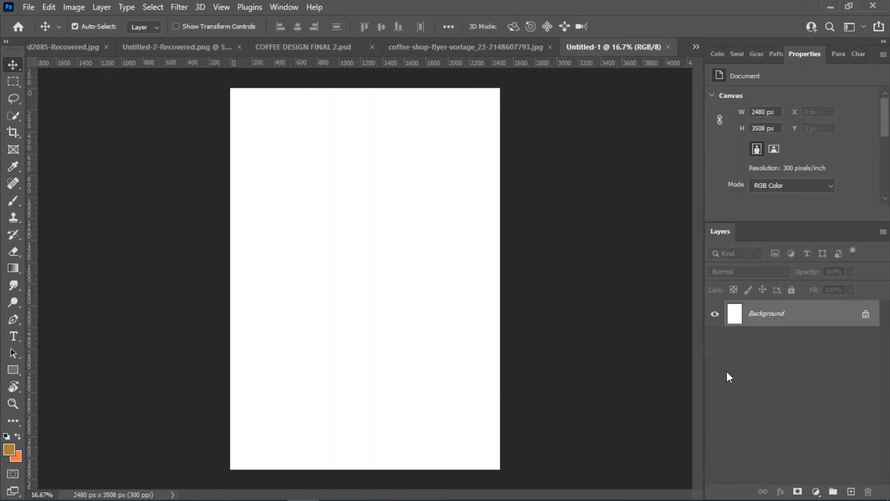
Step: Add an empty Layer 1 and a cream Color Fill over the whole page
click(850, 491)
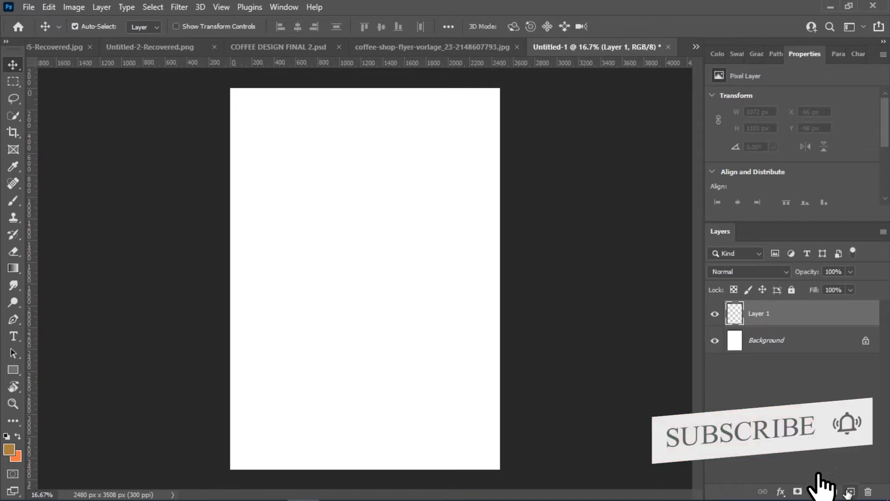
click(733, 55)
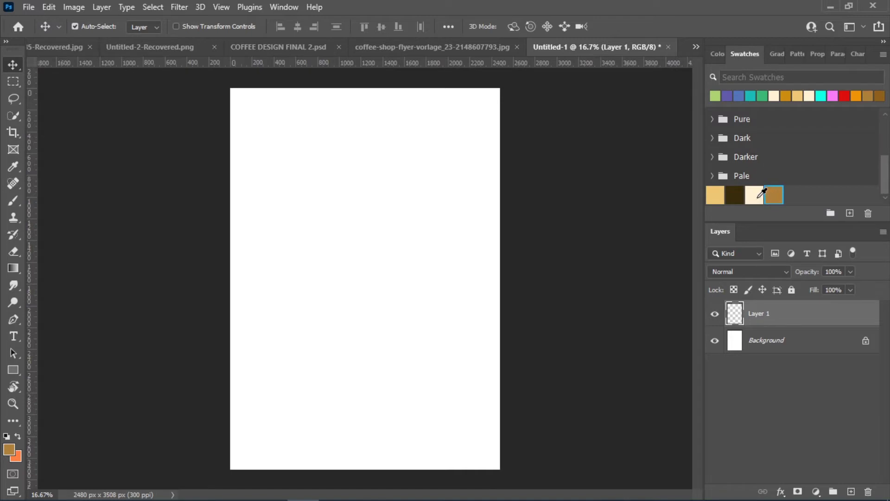
drag(759, 195, 373, 246)
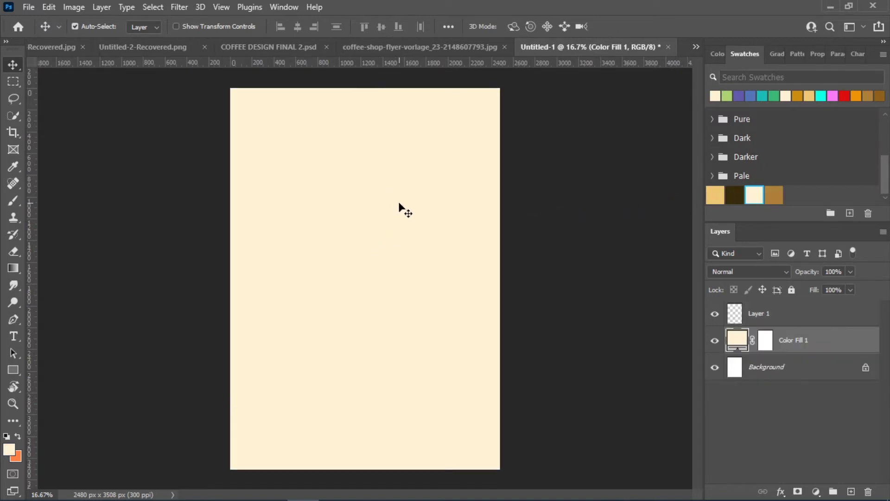
Step: Draw a pen shape path with a wavy left edge down the page's right side
click(9, 319)
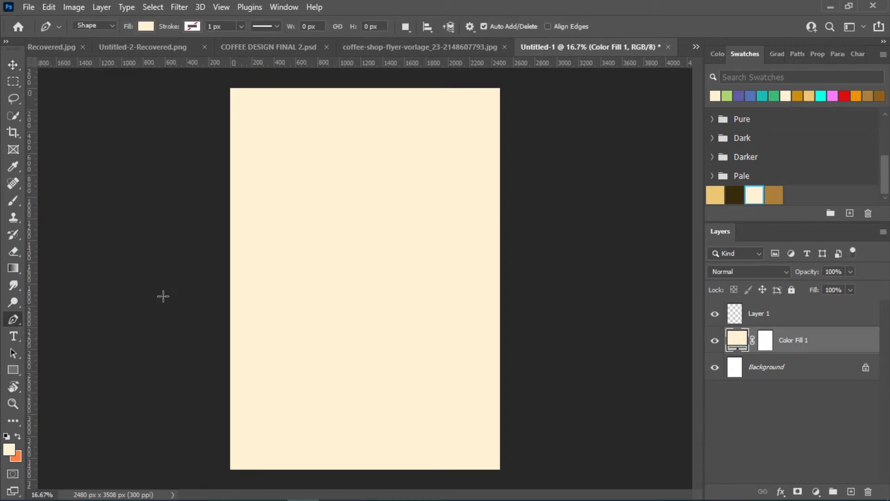
click(439, 81)
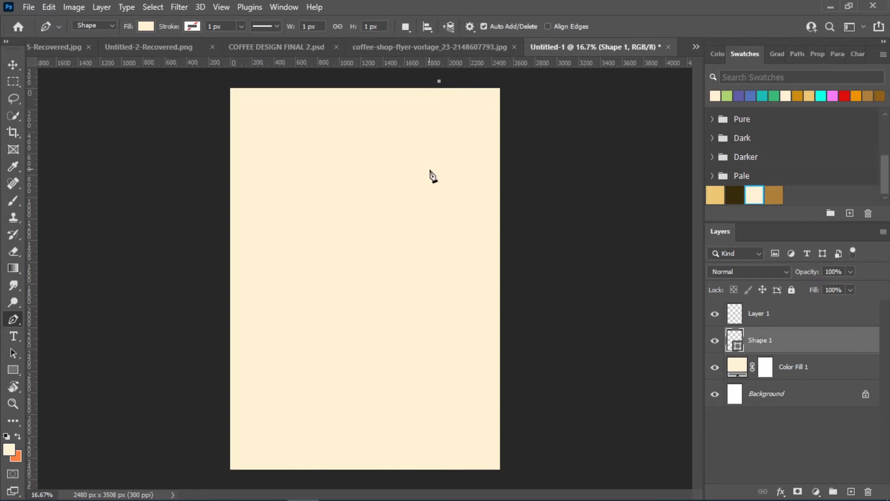
drag(428, 200, 445, 253)
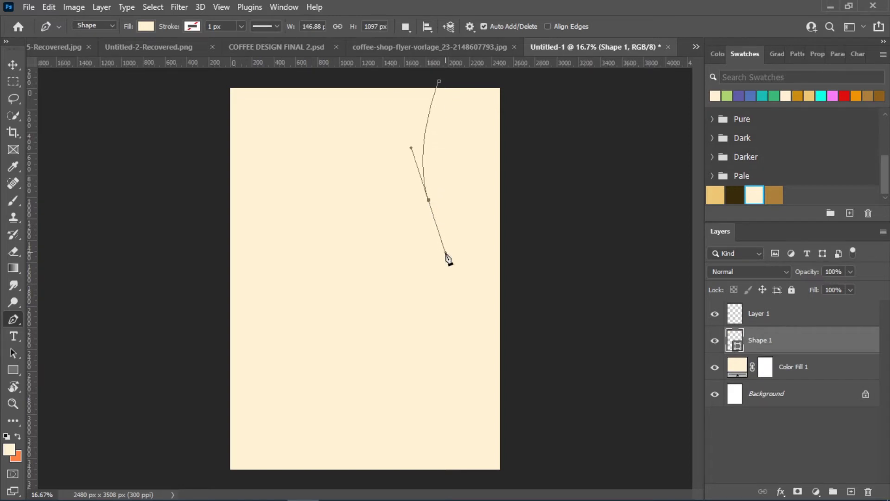
click(429, 201)
drag(439, 274, 431, 290)
click(440, 274)
scroll(452, 274, down, 1)
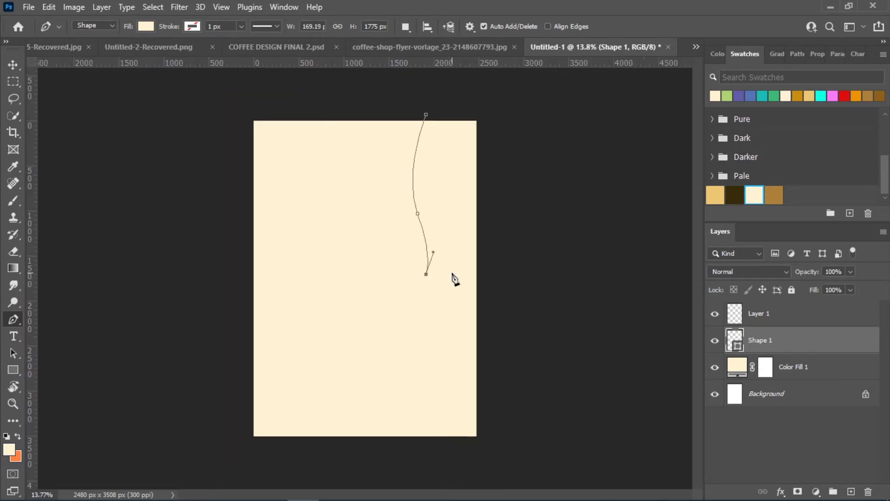
drag(428, 449, 445, 474)
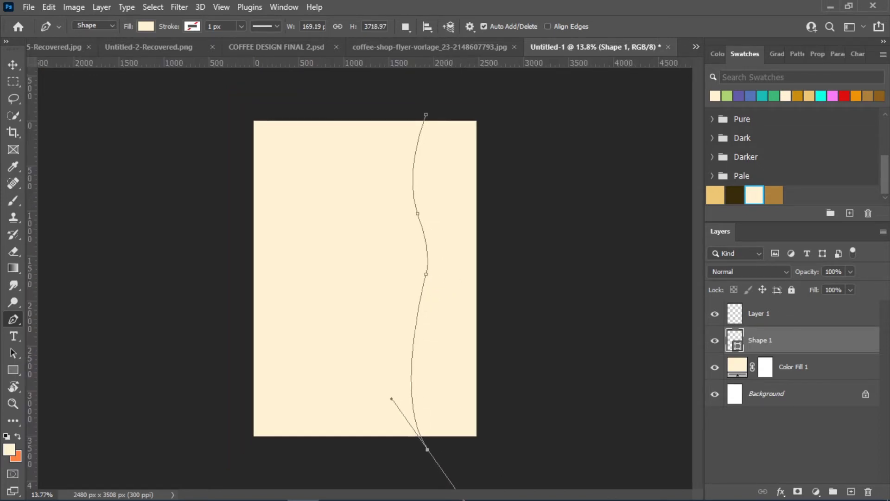
Step: Close the outline around the right edge and fill the wave shape brown
click(528, 444)
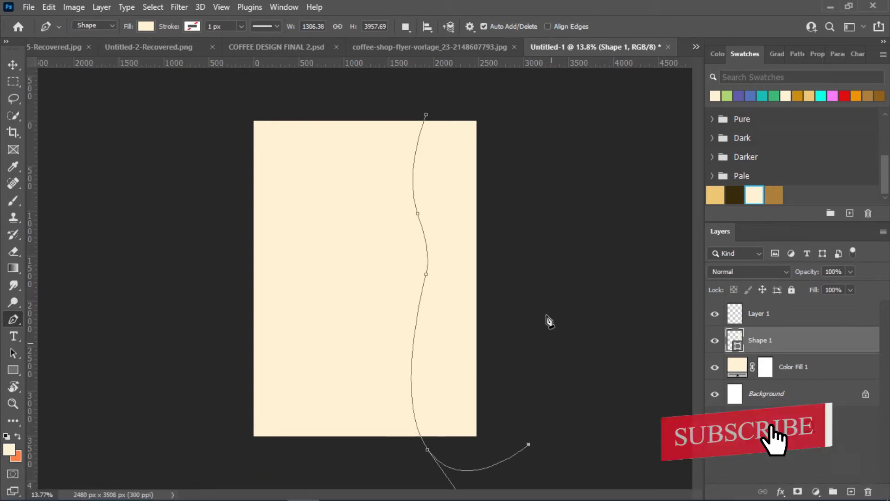
click(530, 247)
click(518, 107)
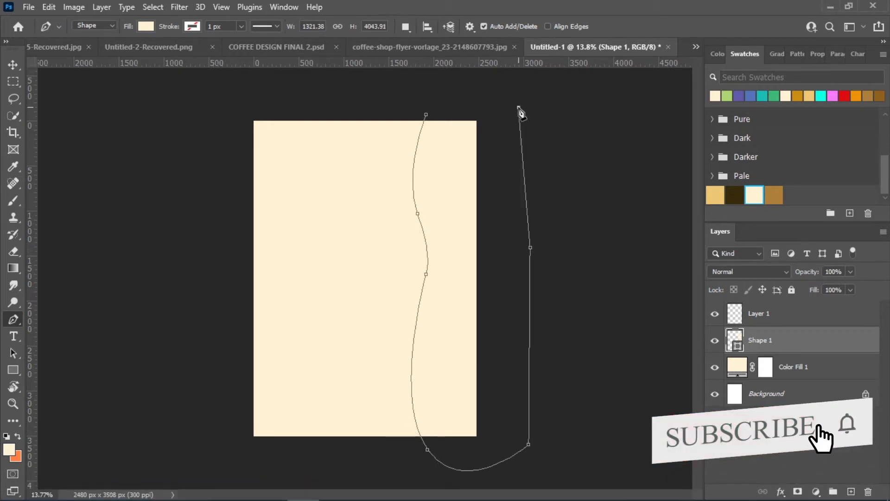
click(425, 114)
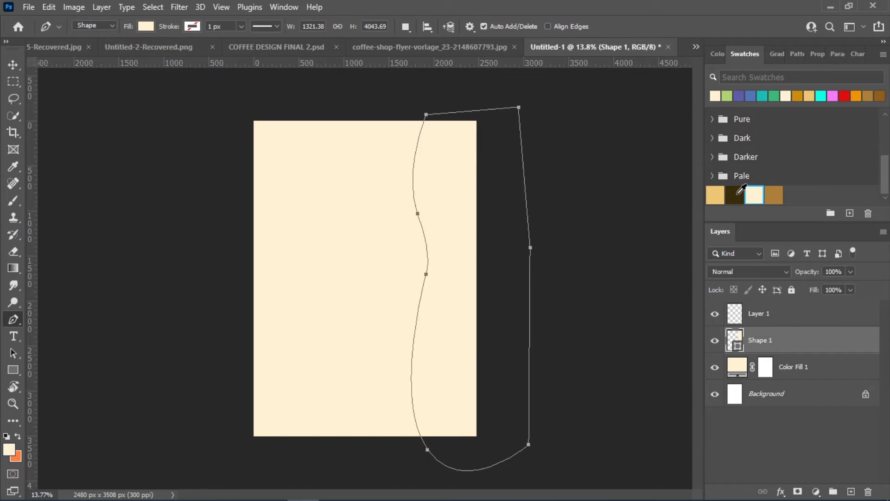
drag(773, 195, 464, 221)
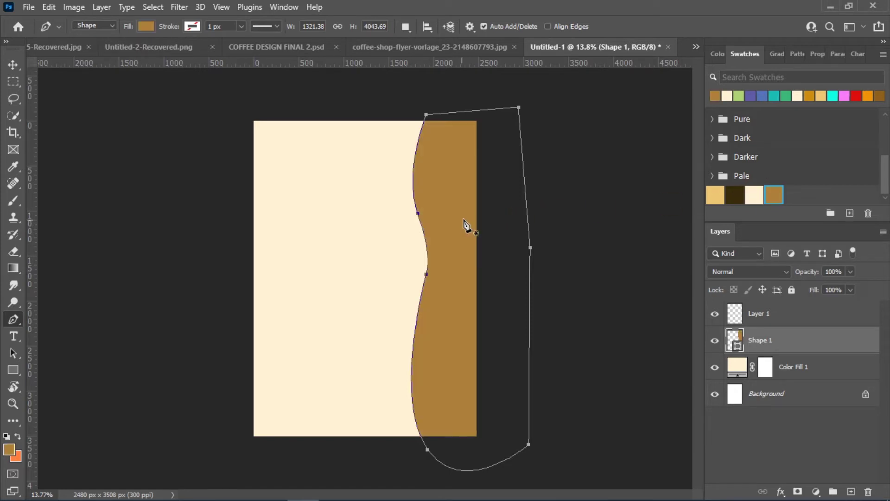
click(11, 67)
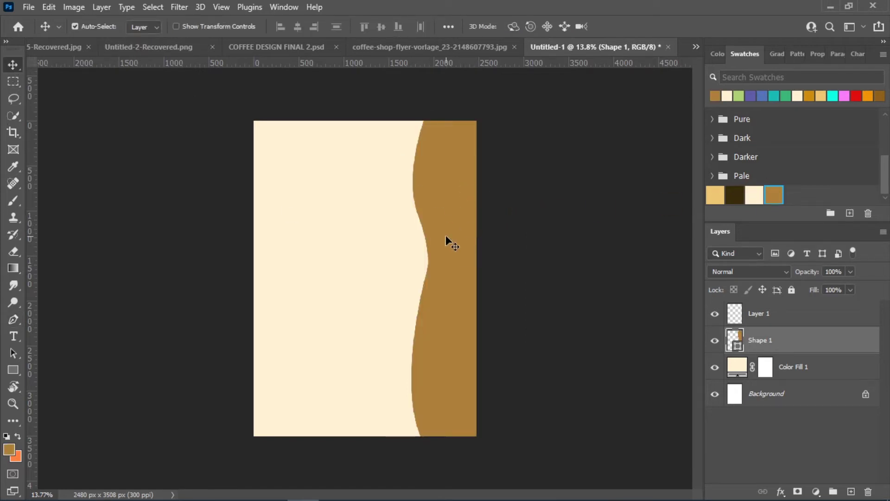
Step: Warp the brown panel's wavy edge into deeper curves near the top and bottom
key(ctrl+t)
drag(421, 280, 427, 283)
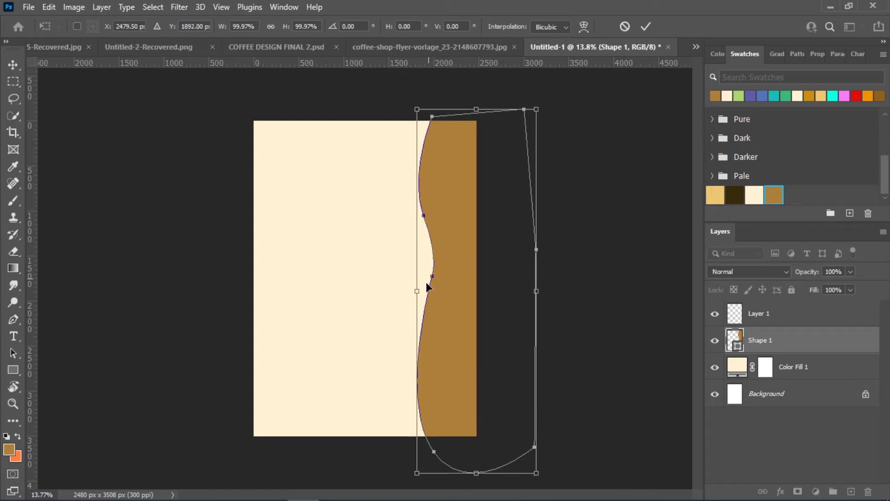
right_click(447, 200)
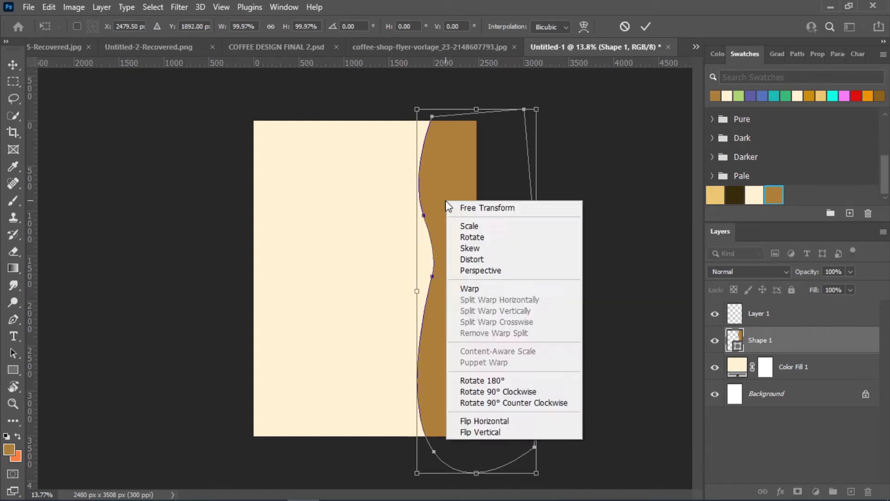
click(483, 287)
drag(421, 232, 431, 246)
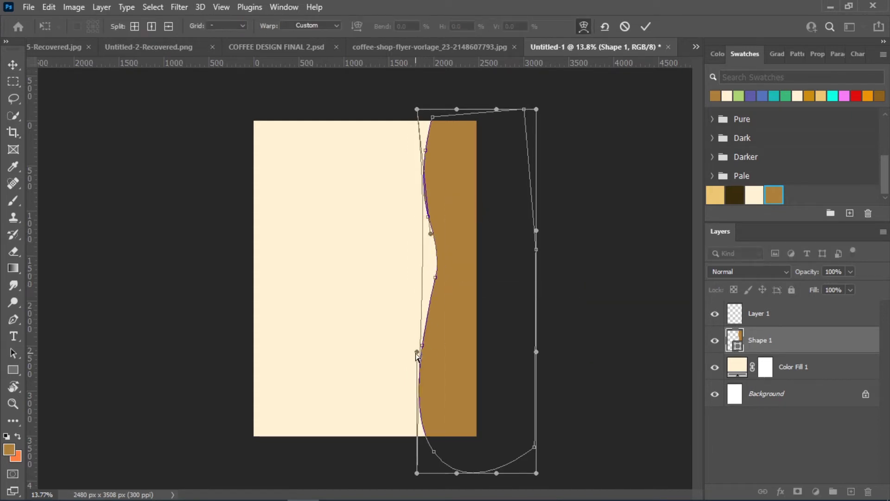
drag(417, 355, 423, 343)
drag(436, 272, 443, 277)
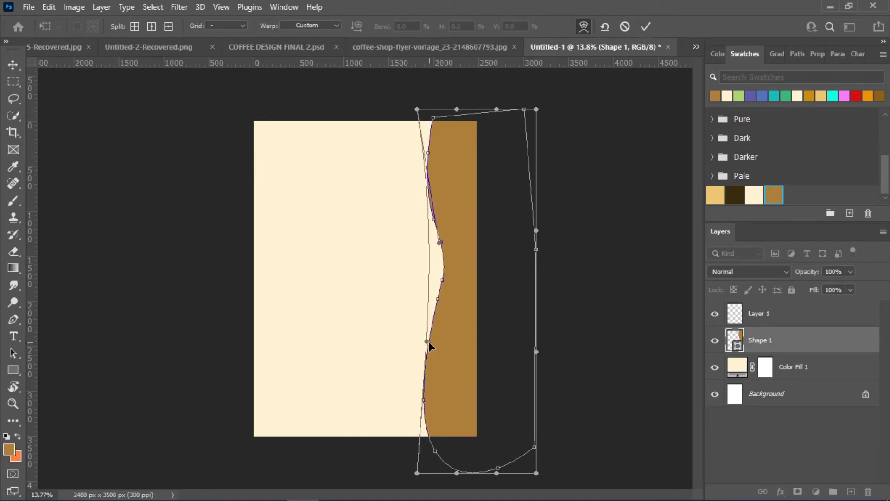
drag(428, 341, 419, 341)
click(645, 27)
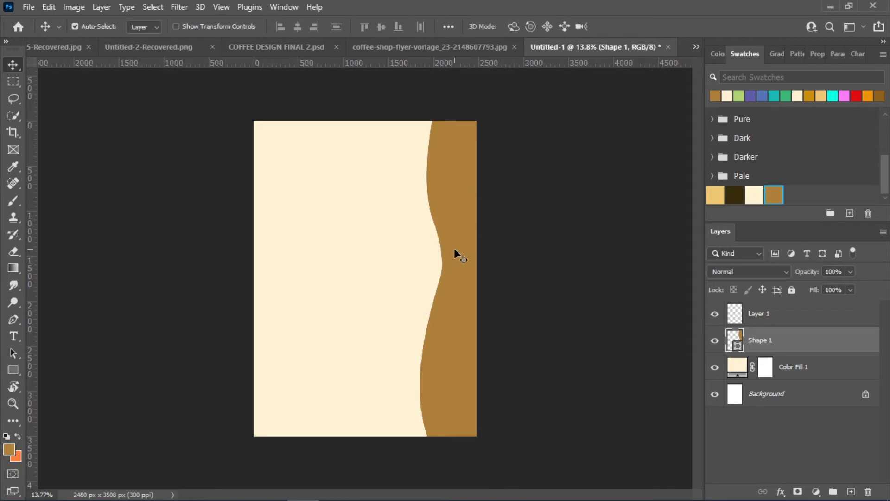
Step: Shift the brown panel slightly left, discarding a trial rotation
drag(460, 226, 452, 222)
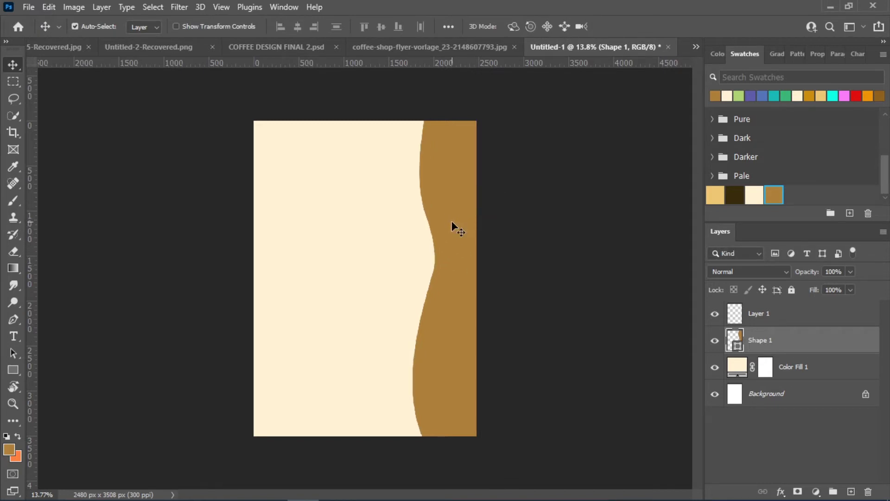
key(ctrl+t)
drag(566, 86, 561, 103)
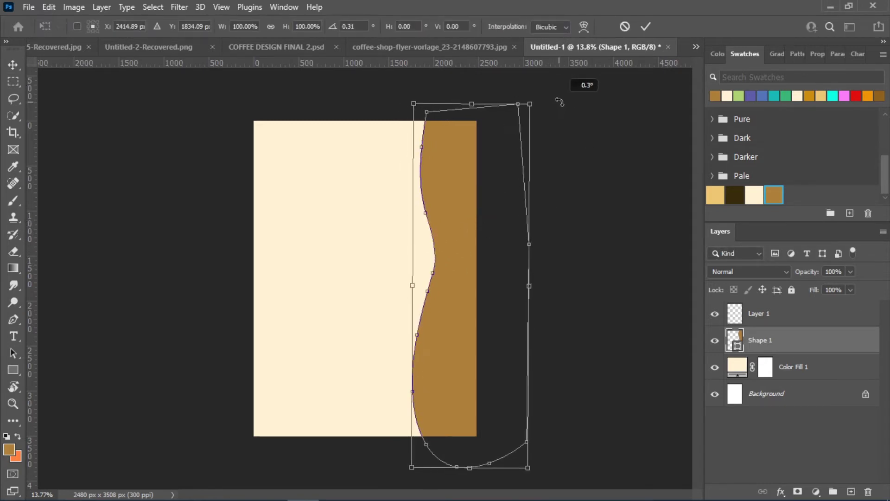
key(Escape)
key(alt+bracketright)
key(shift+u)
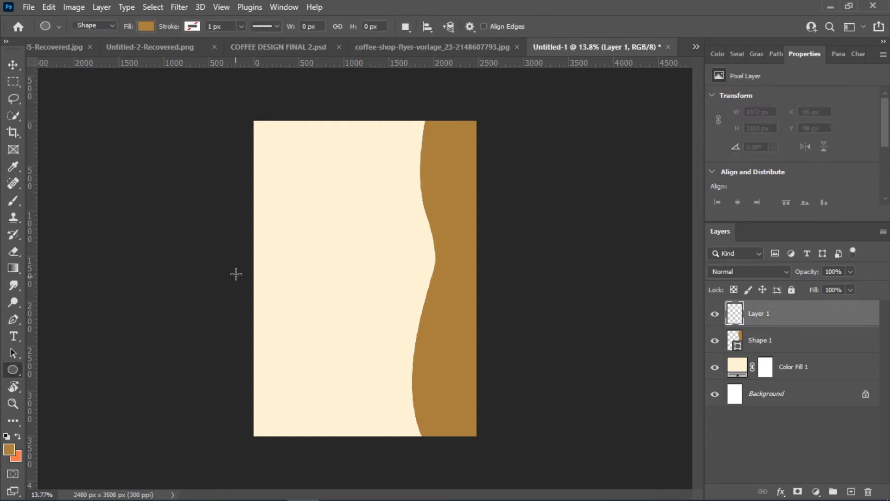
Step: Draw a brown circle on the left of the page and lower it
drag(276, 224, 415, 362)
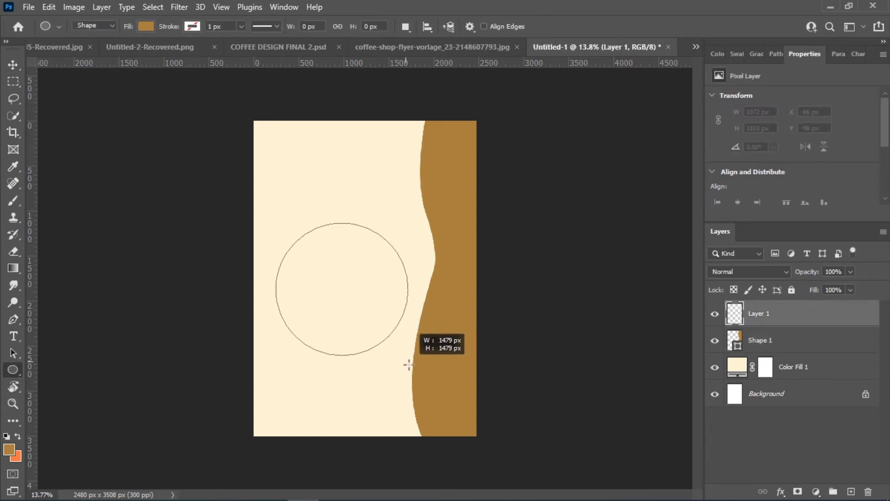
key(v)
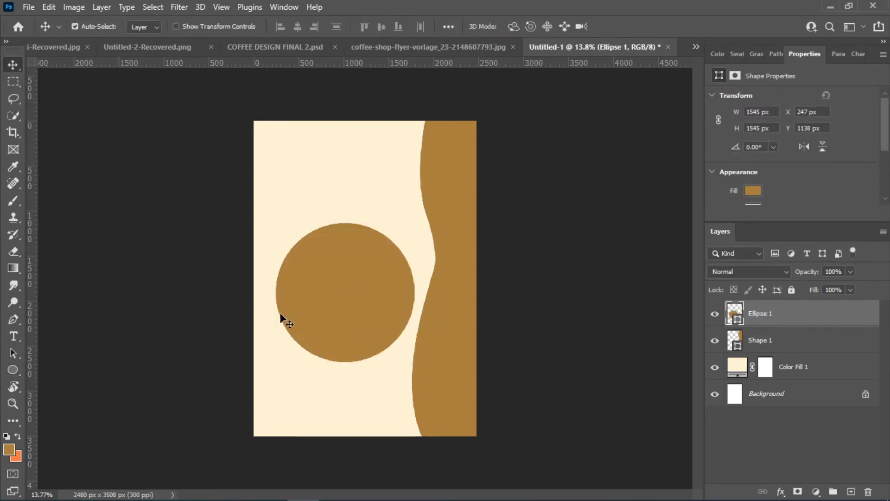
drag(339, 307, 362, 335)
drag(438, 350, 463, 366)
key(ctrl+0)
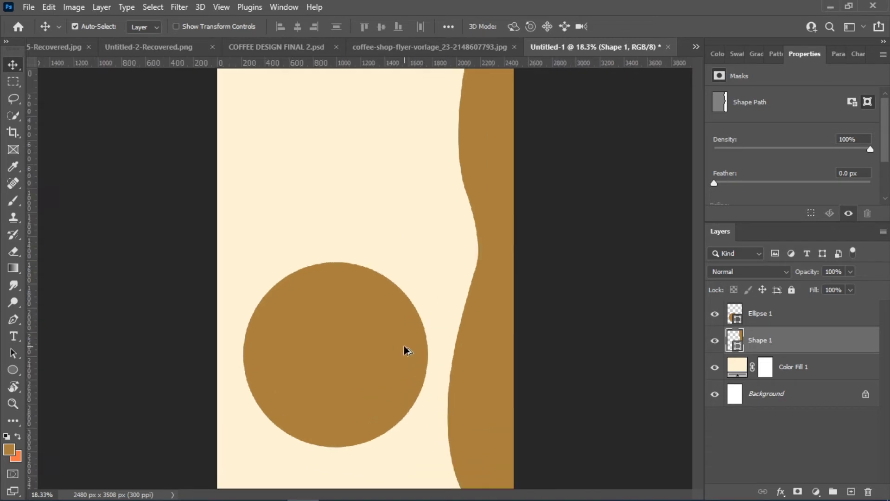
Step: Scale the circle down to about 90% and shift it down-right
click(363, 324)
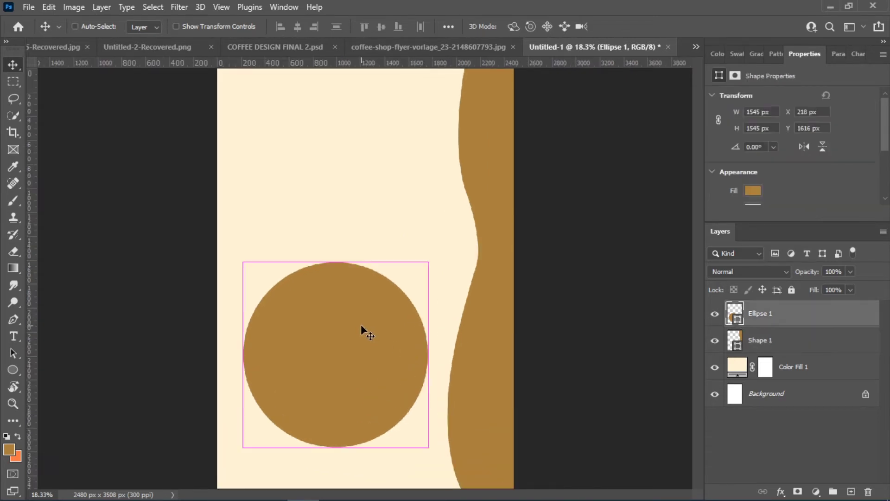
key(ctrl+t)
mouse_move(428, 261)
mouse_down()
mouse_move(417, 244)
mouse_move(407, 281)
mouse_up()
drag(358, 354, 372, 346)
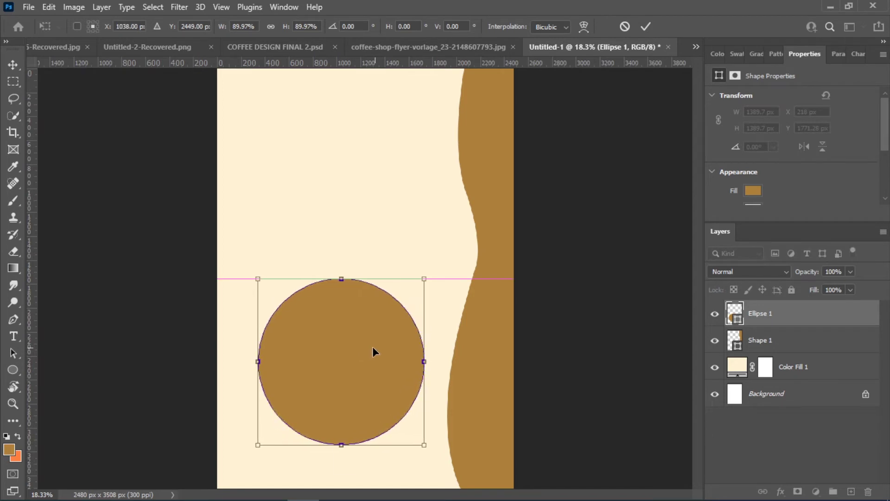
click(13, 65)
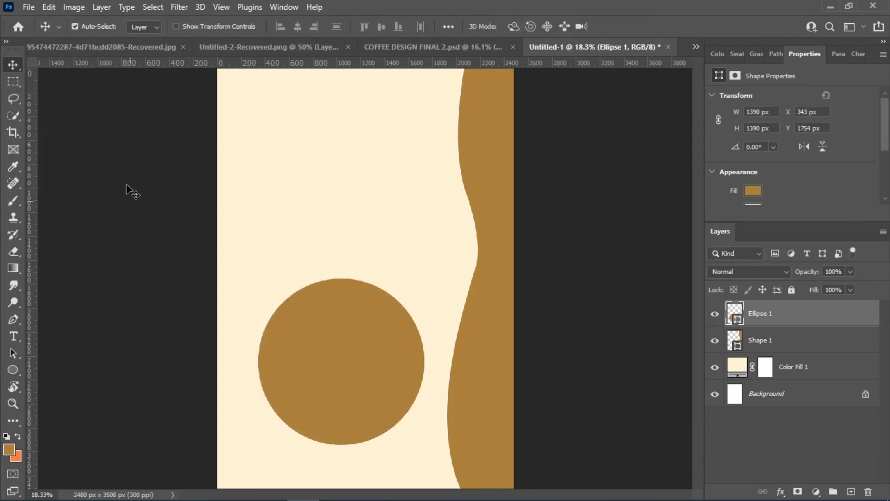
Step: Place the coffee-cups photo over the circle and enlarge it
click(102, 46)
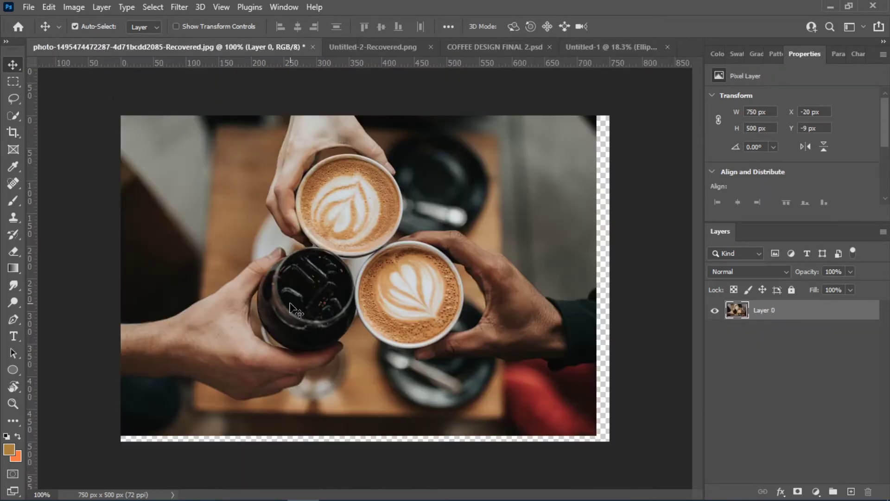
mouse_move(297, 310)
mouse_down()
mouse_move(646, 49)
mouse_move(362, 391)
mouse_up()
key(ctrl+t)
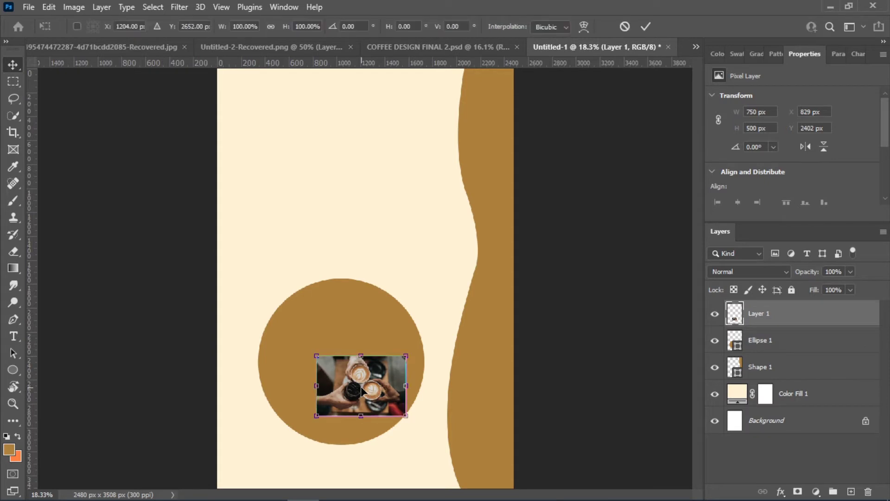
drag(405, 410, 552, 426)
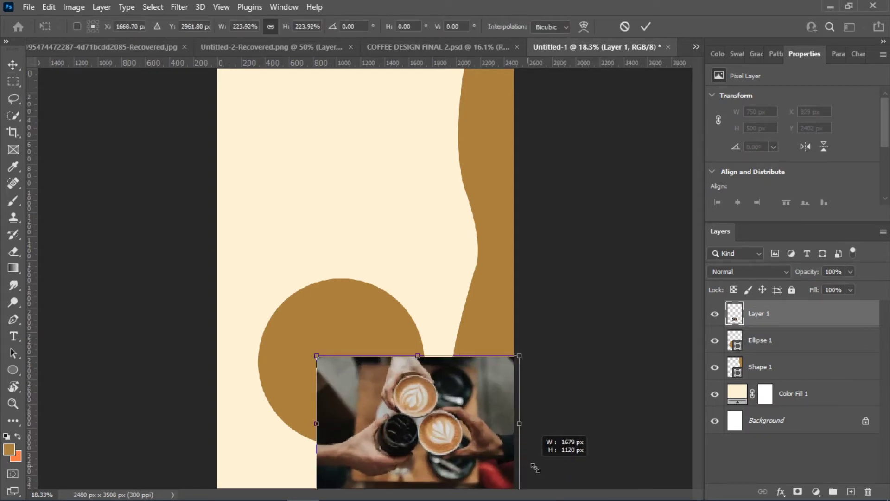
drag(394, 417, 336, 354)
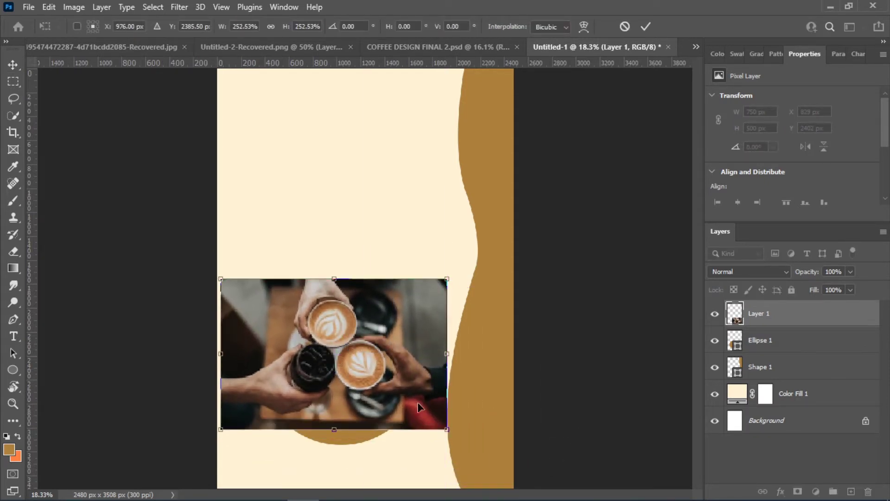
drag(447, 428, 487, 456)
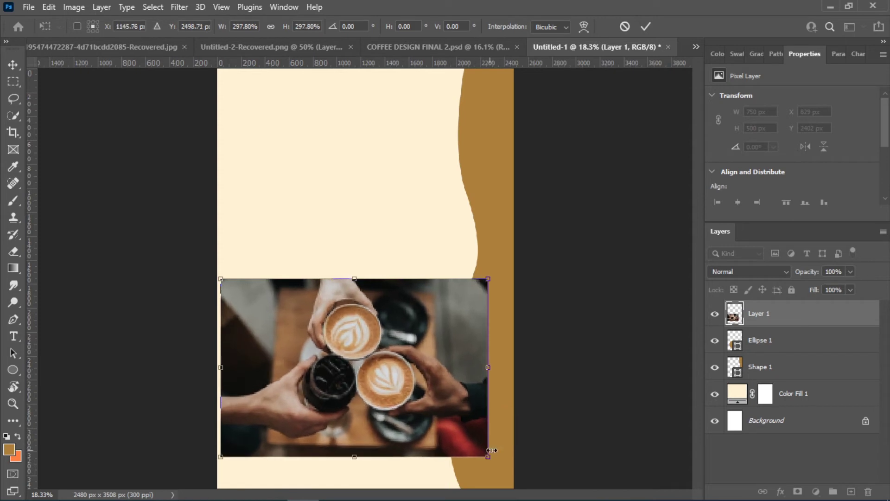
Step: Clip the photo to the brown circle and fine-tune its position
alt+click(838, 323)
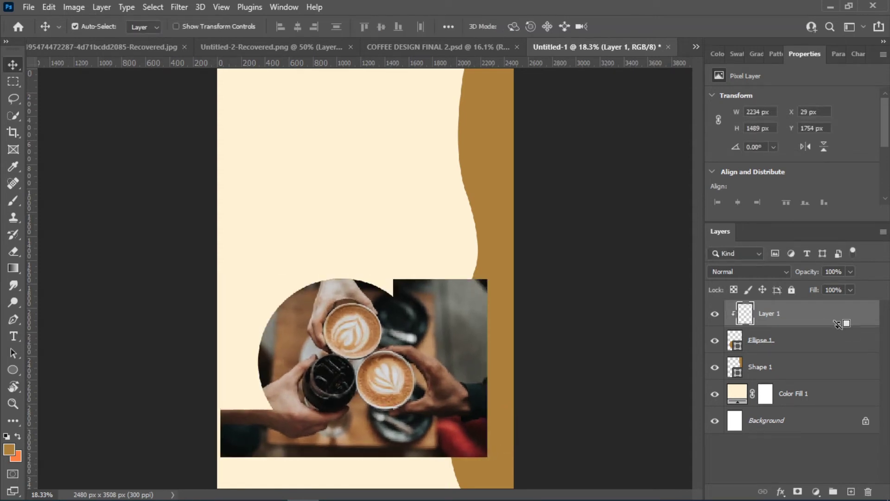
drag(370, 373, 358, 371)
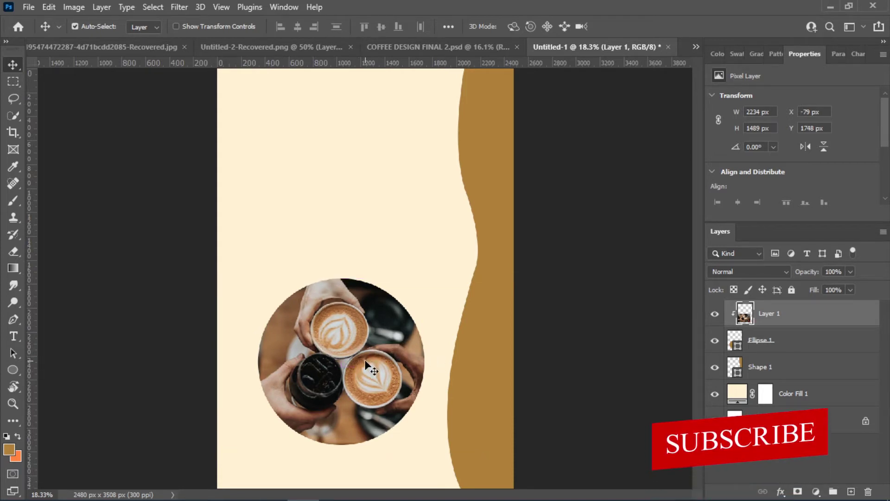
drag(365, 361, 364, 359)
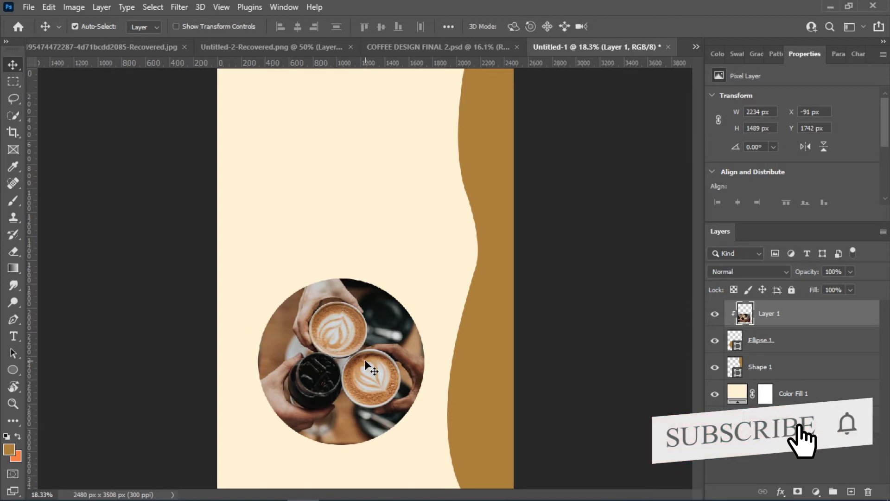
Step: Start a text block near the page top set to 48 pt Bebas Neue
click(14, 336)
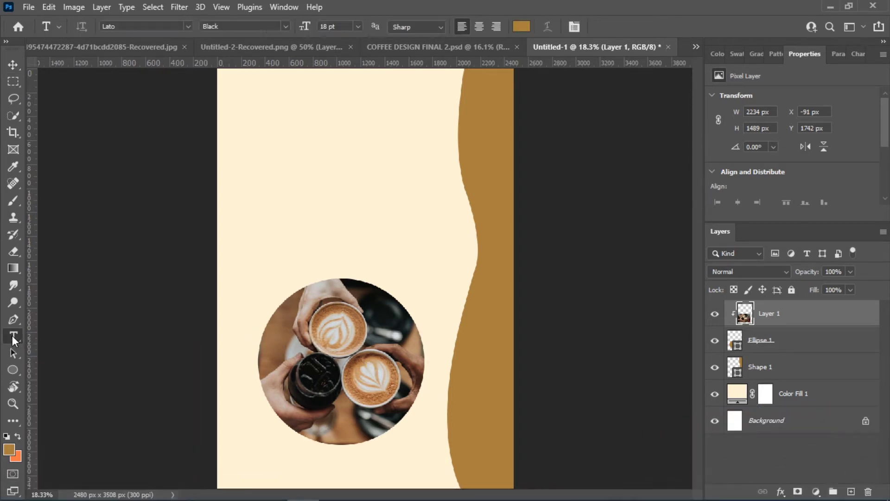
click(278, 148)
click(358, 27)
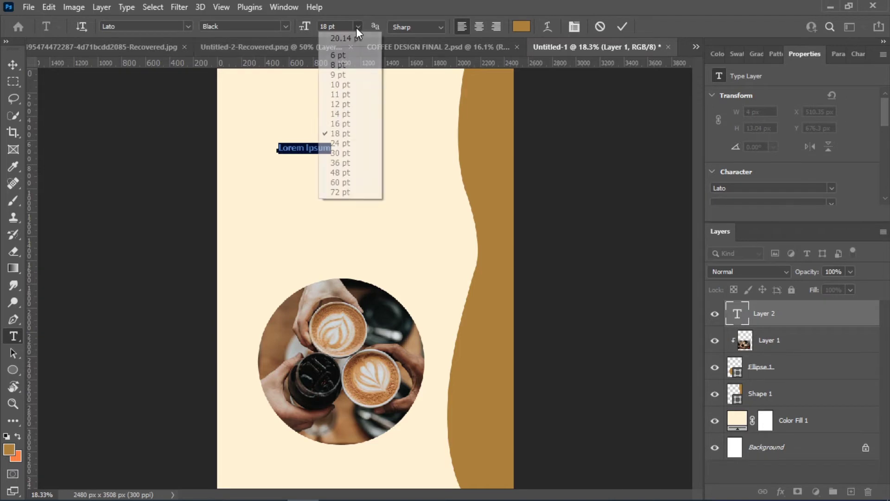
click(340, 172)
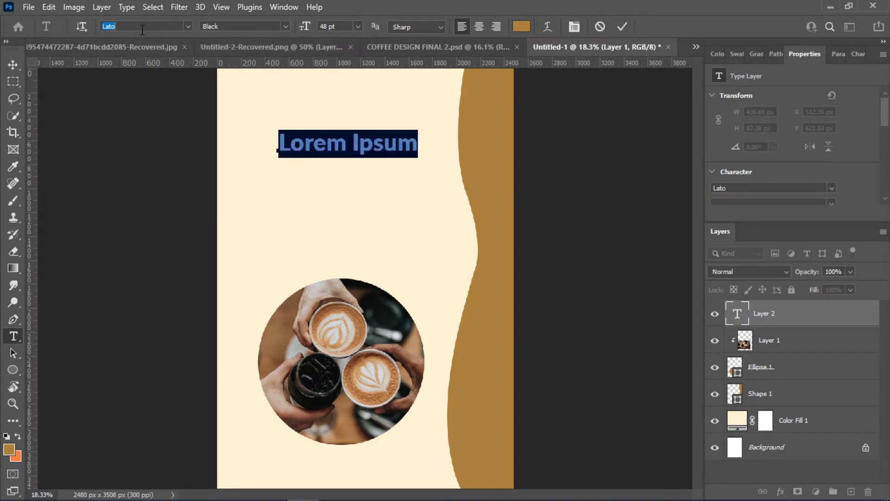
text(bebas)
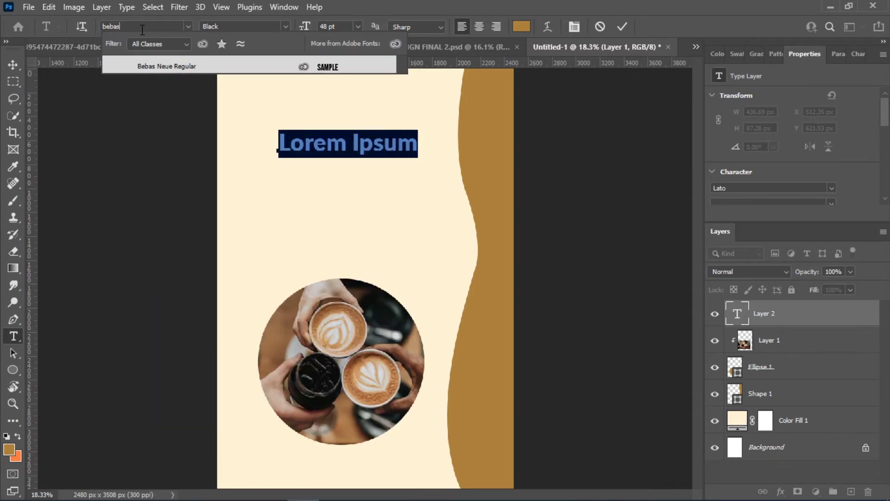
key(Return)
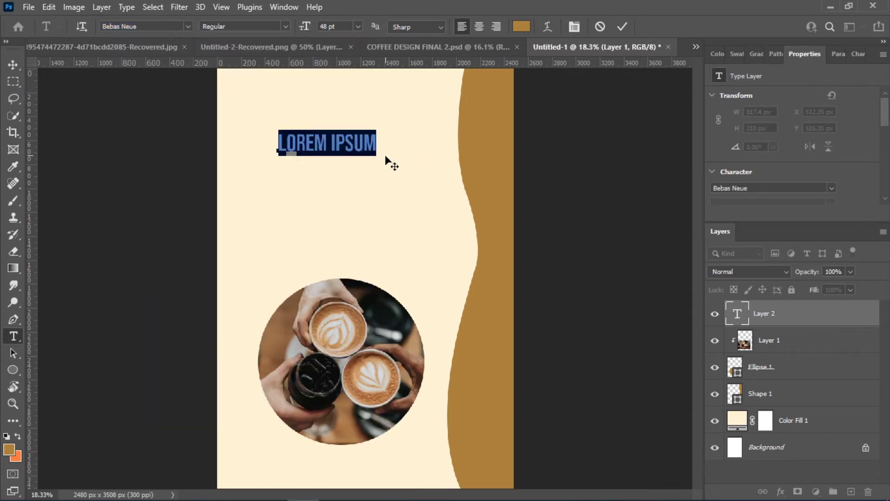
Step: Type 'COFFEE TIME' as the heading and move it into place
triple_click(364, 152)
text(COFFEE)
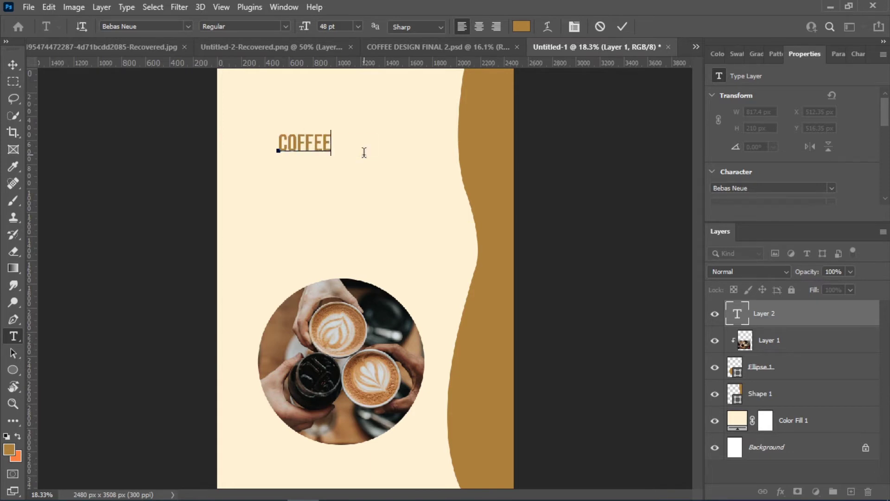
text( TIME)
click(14, 66)
drag(351, 149, 337, 168)
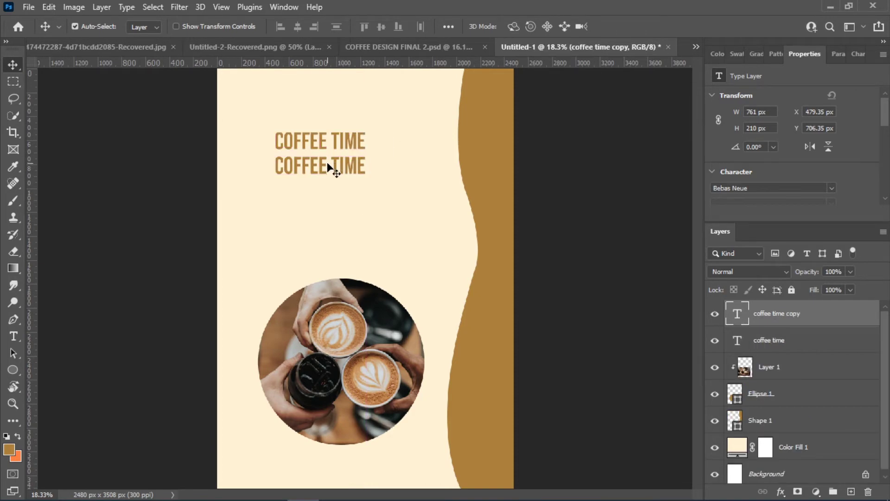
Step: Change the copied heading line to Lato Hairline reading 'Fantastic Coffee'
double_click(331, 168)
click(163, 28)
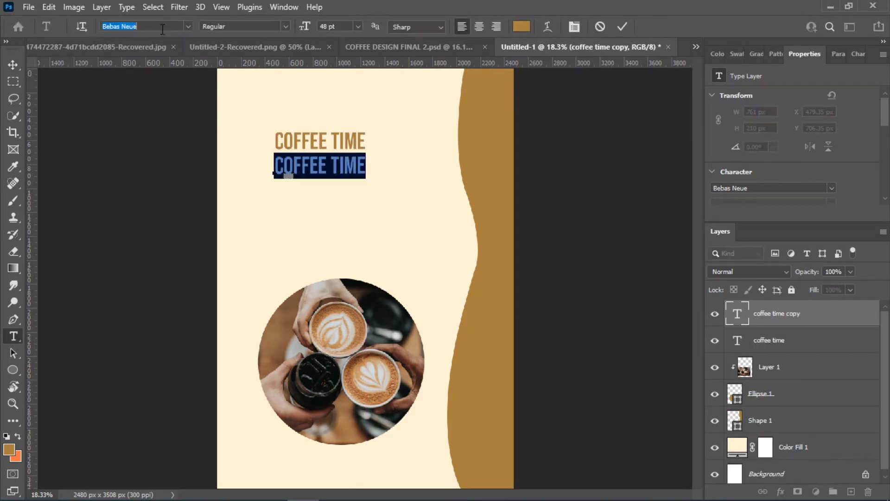
key(BackSpace)
text(lat)
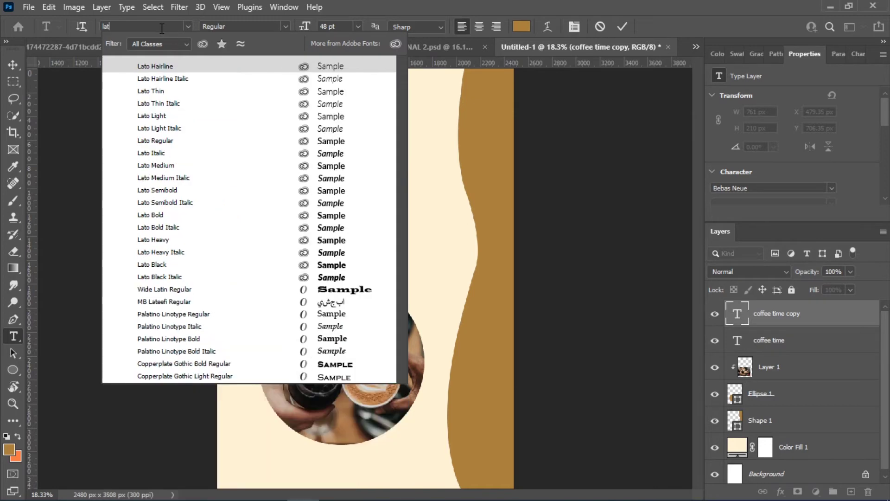
text(o)
key(Return)
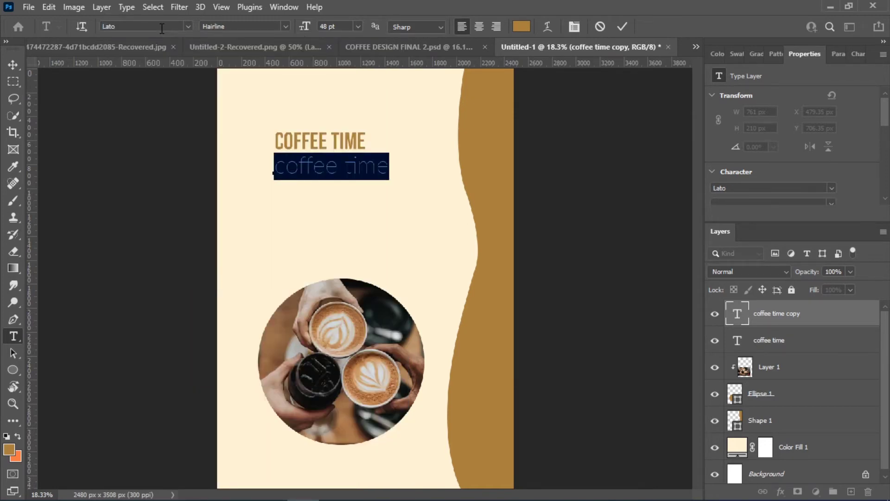
text(antastic C)
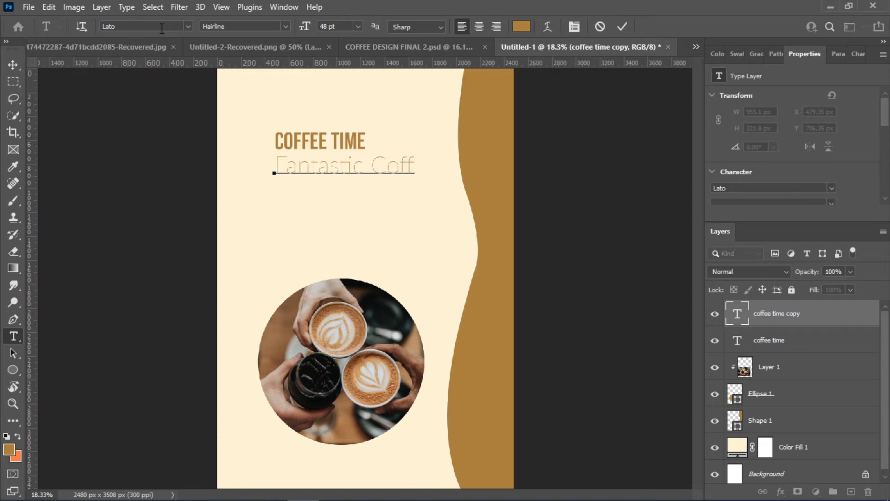
click(13, 65)
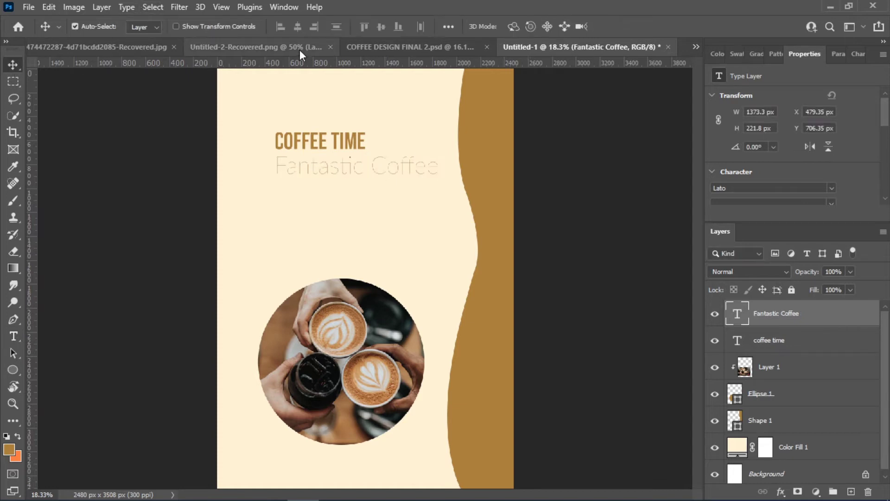
Step: Set Fantastic Coffee to 24 pt Medium weight
drag(885, 116, 885, 139)
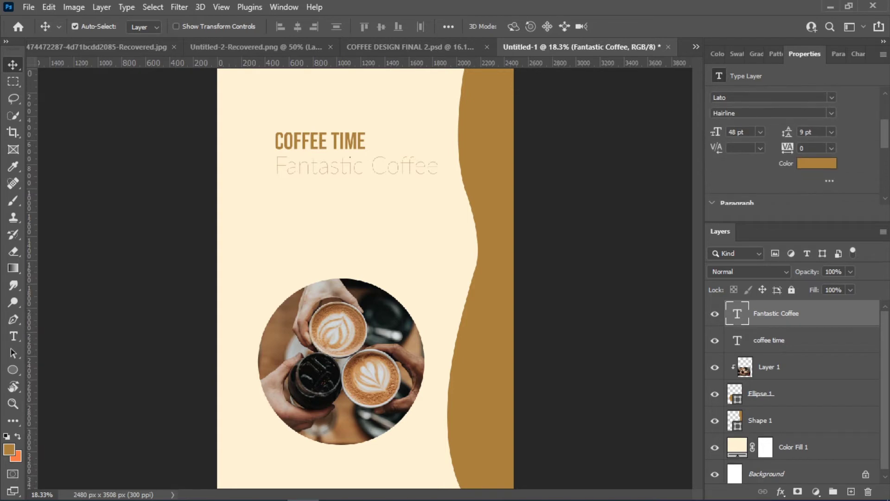
click(760, 129)
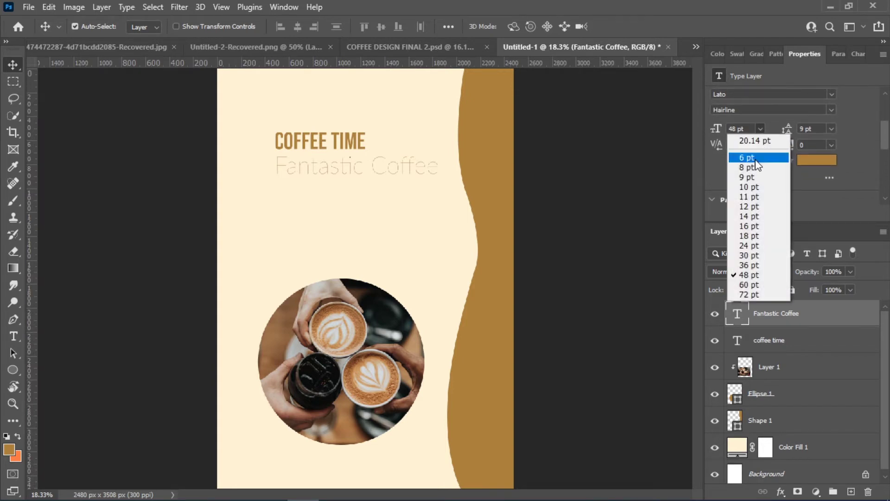
click(751, 244)
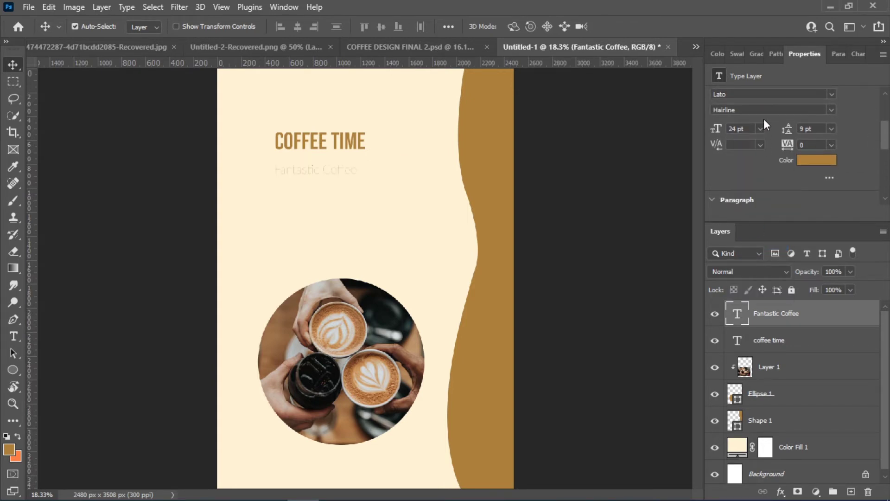
click(831, 110)
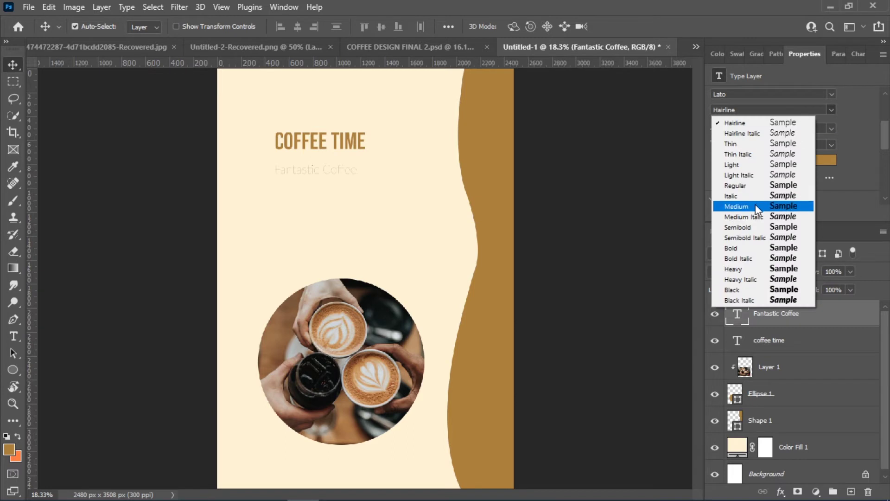
click(756, 206)
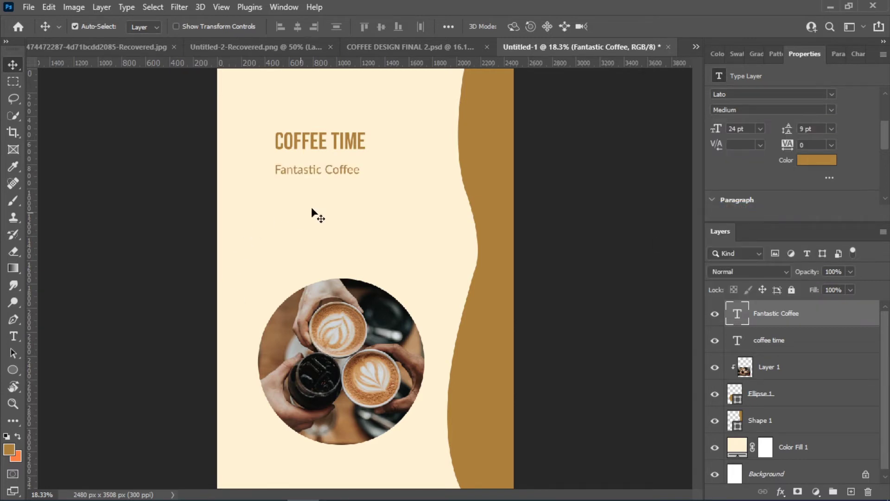
Step: Tuck Fantastic Coffee under COFFEE TIME and duplicate it further down
drag(334, 174, 337, 162)
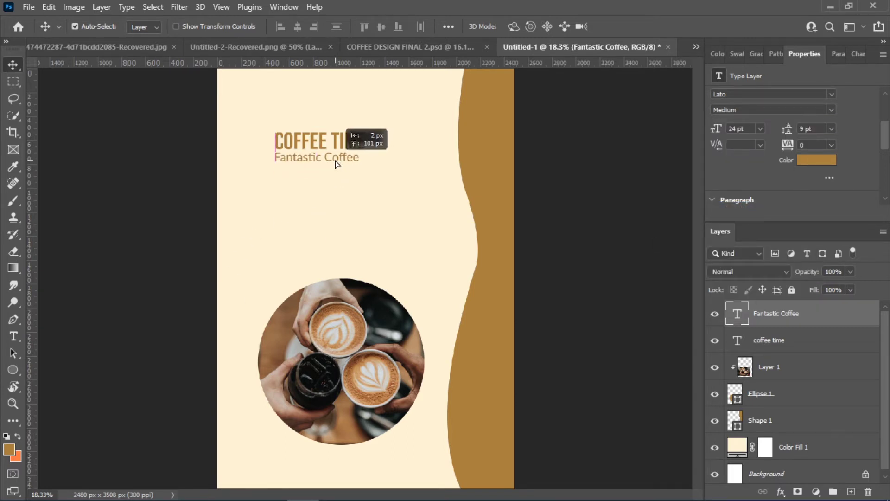
click(381, 173)
scroll(383, 183, up, 2)
scroll(383, 184, up, 2)
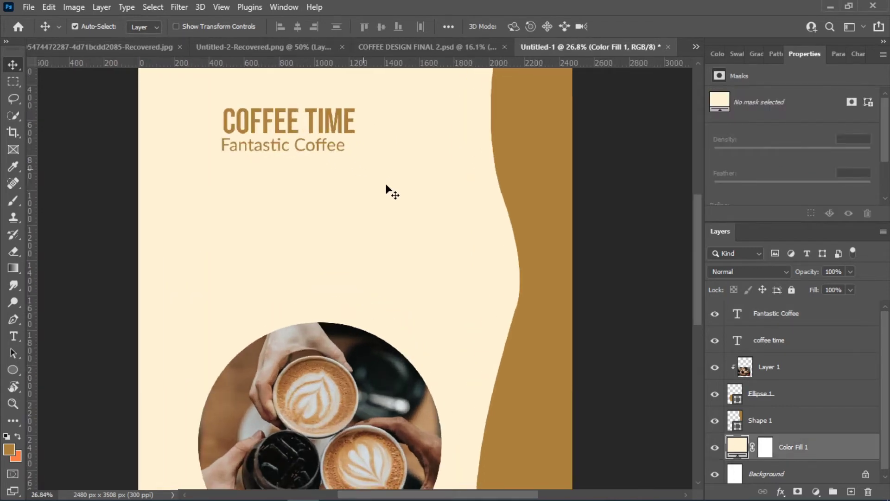
drag(264, 171, 267, 172)
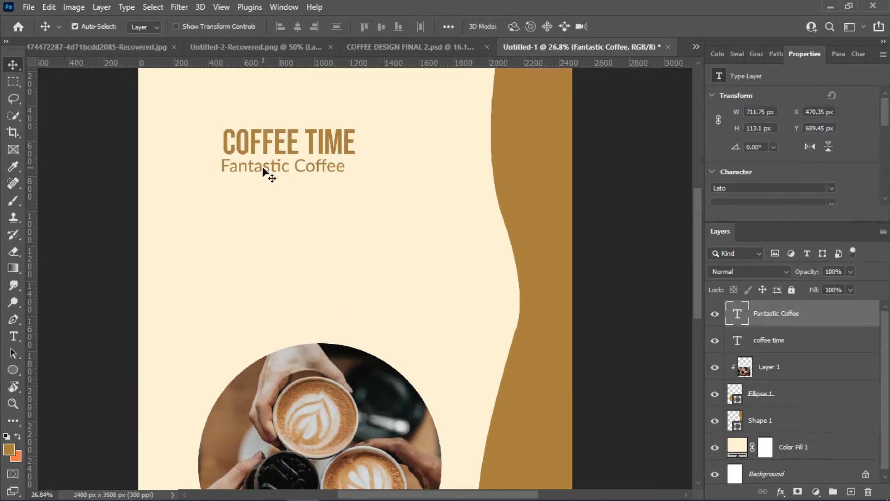
click(269, 217)
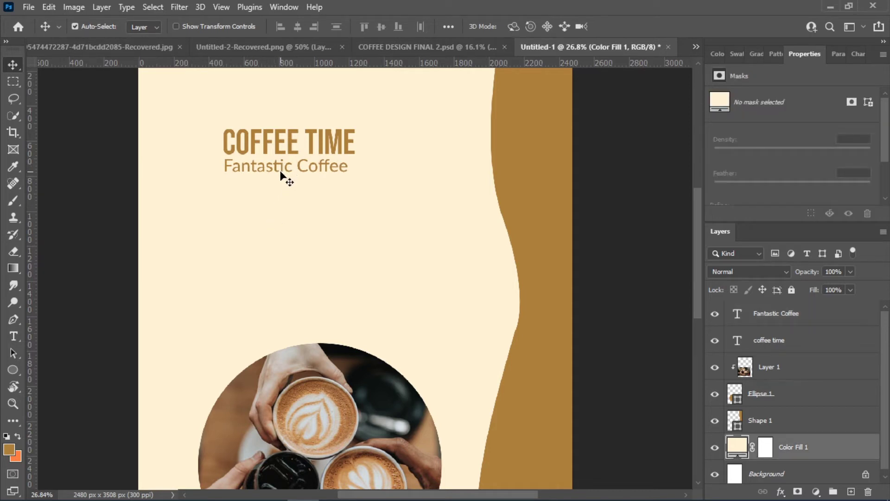
drag(283, 172, 276, 249)
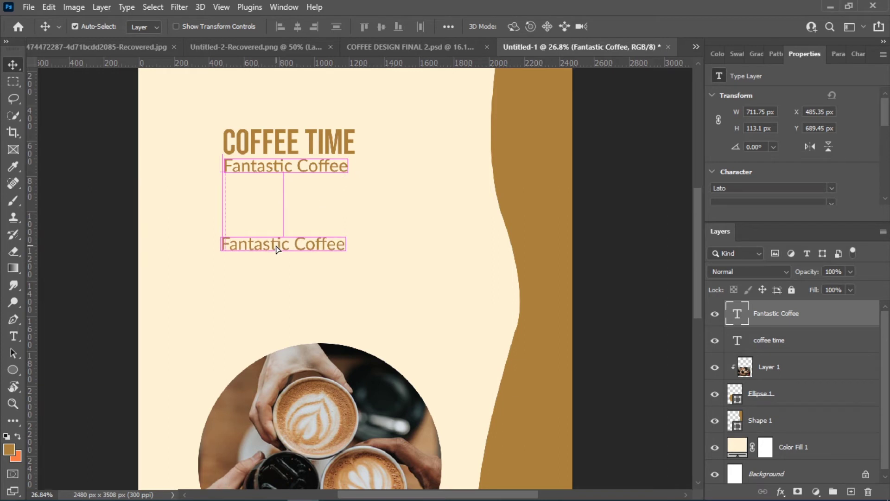
Step: Edit the lower subtitle copy to read '50% off on this Sunday'
drag(276, 249, 276, 249)
double_click(277, 243)
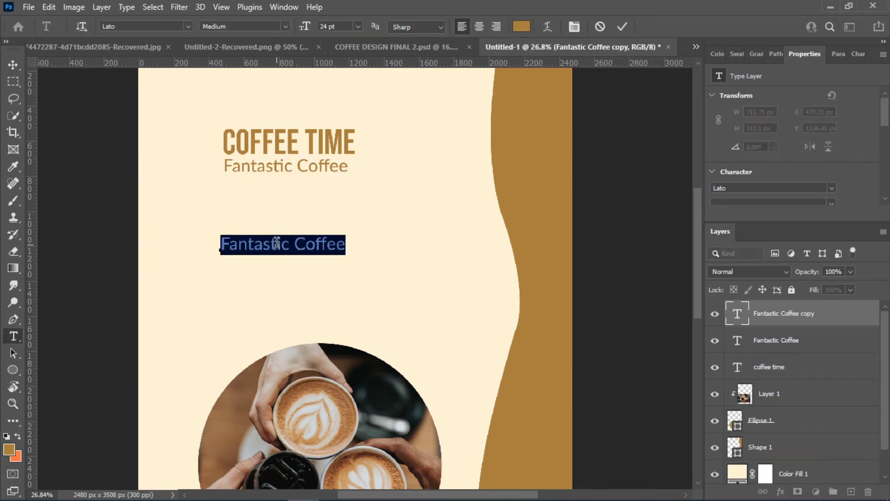
text(50%)
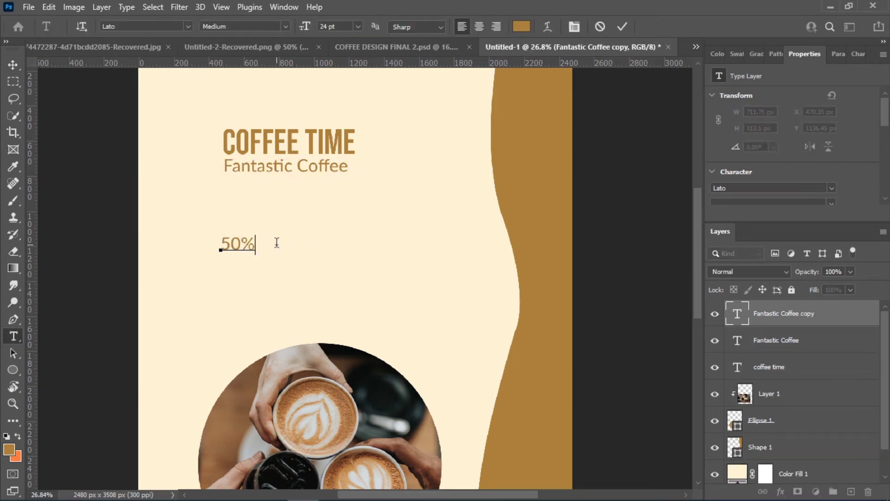
text( off on )
text(this Sunday)
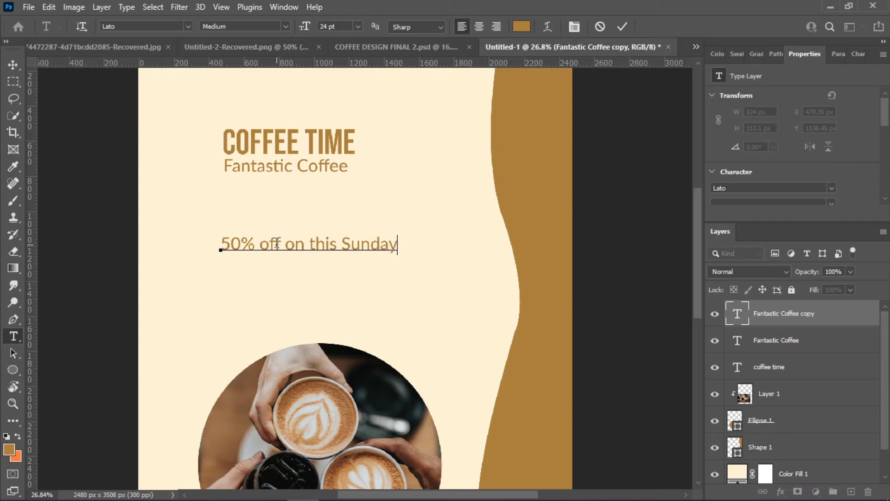
click(13, 64)
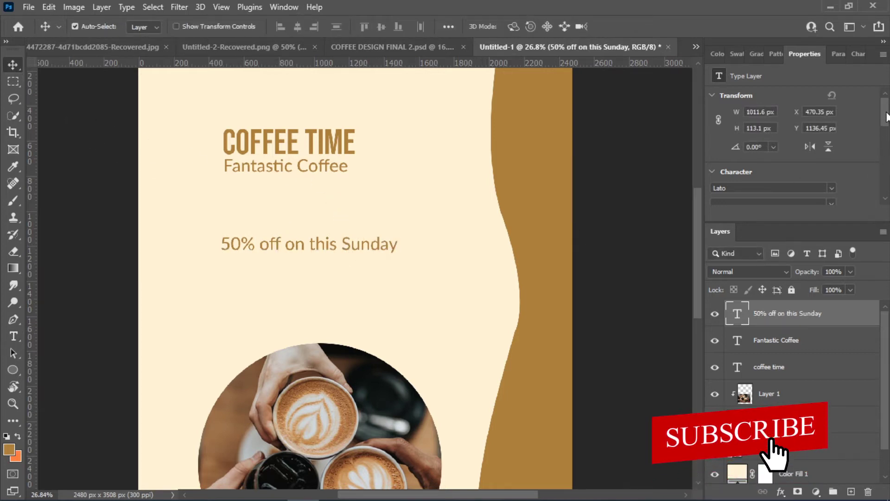
scroll(792, 139, down, 3)
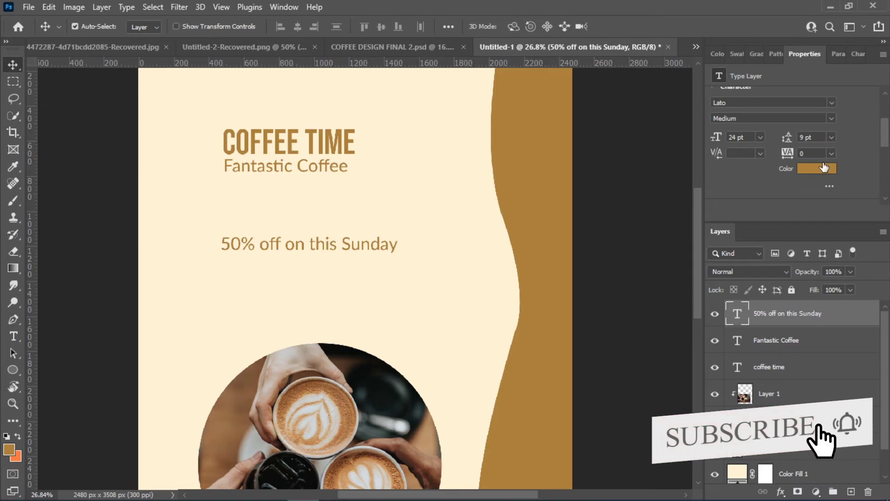
Step: Make the offer line Lato Black Italic and nudge it slightly upward
click(830, 118)
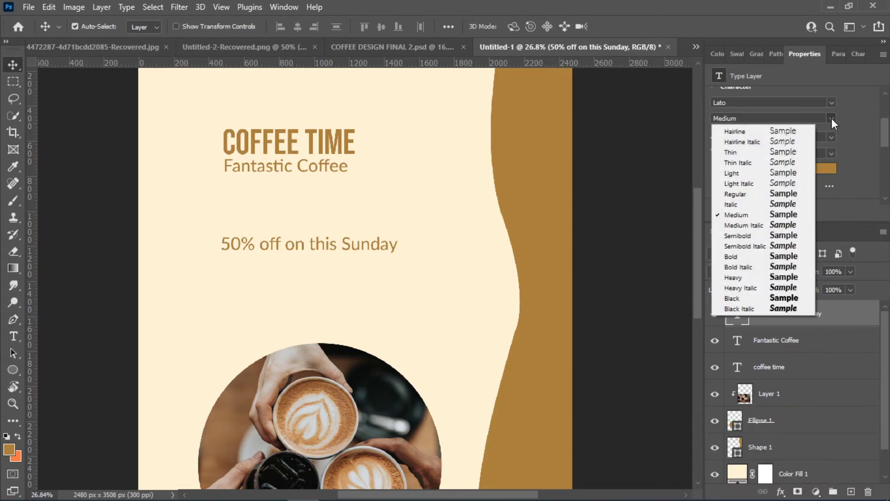
click(777, 308)
drag(326, 249, 327, 241)
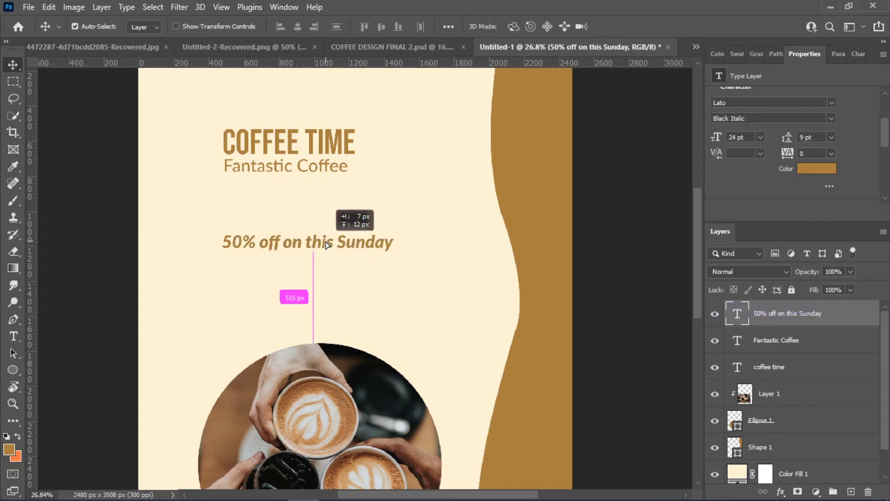
double_click(327, 241)
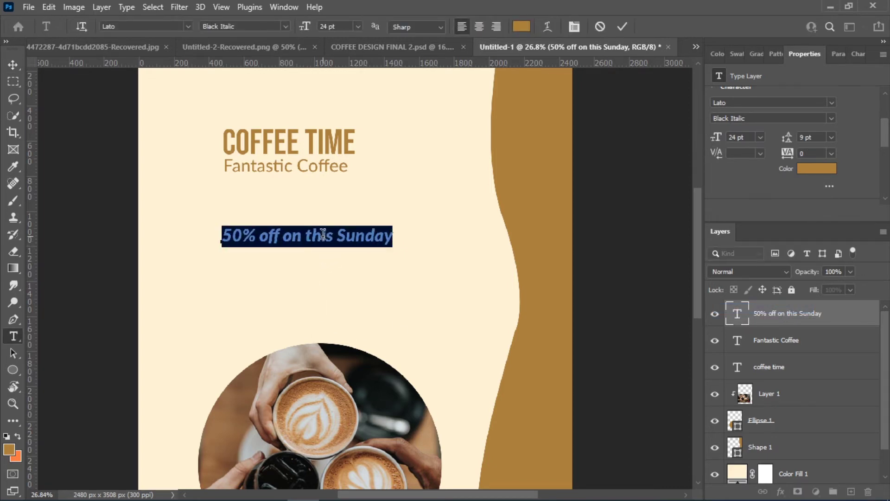
Step: Add a paragraph text box of placeholder text below the offer line
click(13, 64)
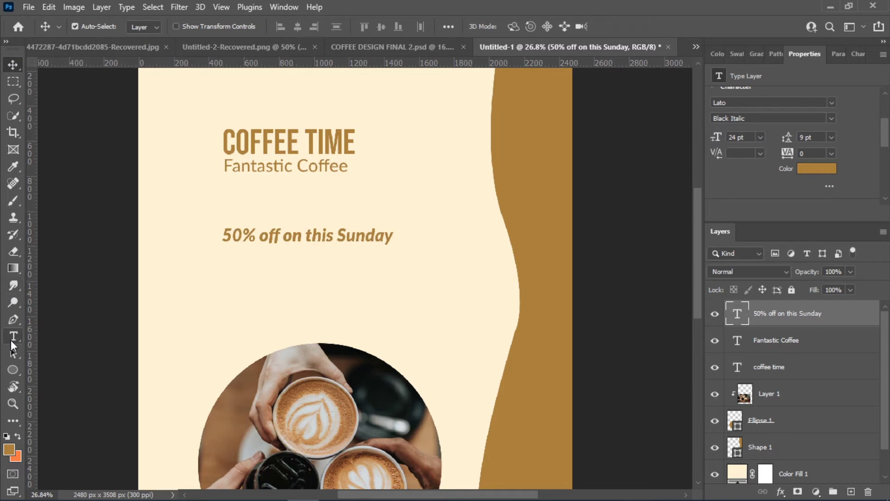
click(13, 335)
drag(225, 256, 440, 333)
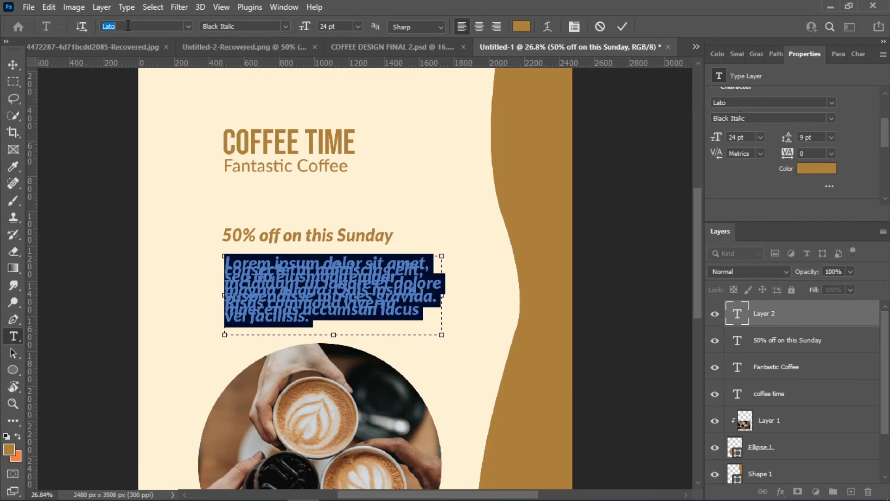
Step: Set the placeholder paragraph to Cabin, 14 pt, with Auto leading
text(cabi)
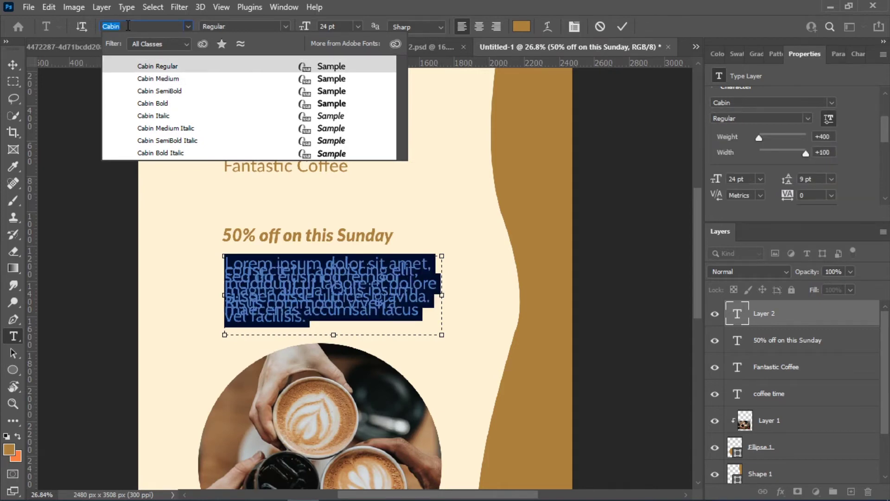
key(Return)
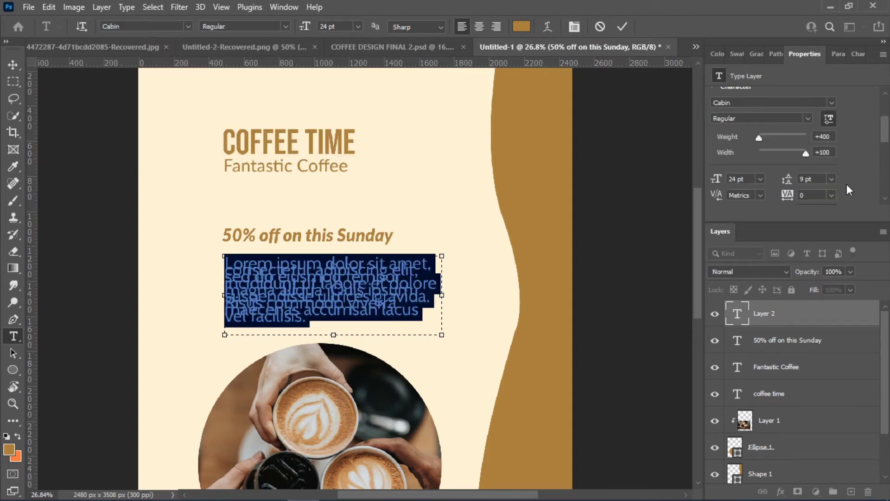
click(830, 179)
click(826, 189)
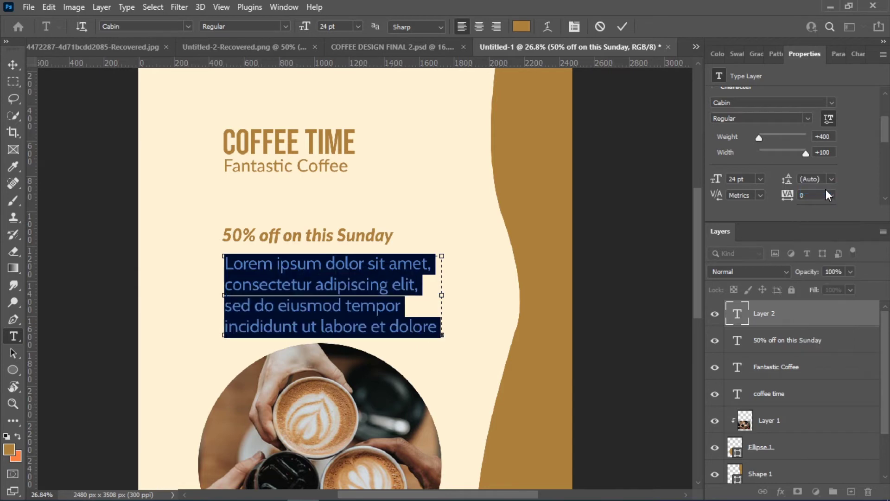
click(759, 178)
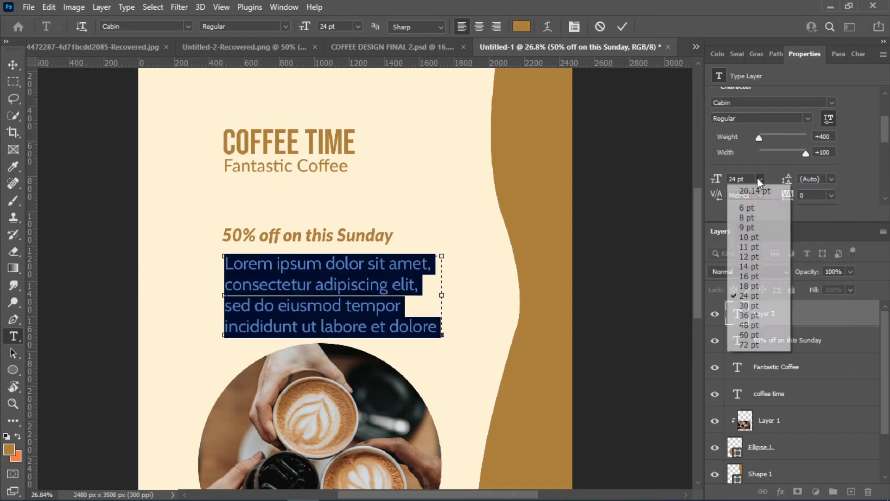
click(754, 268)
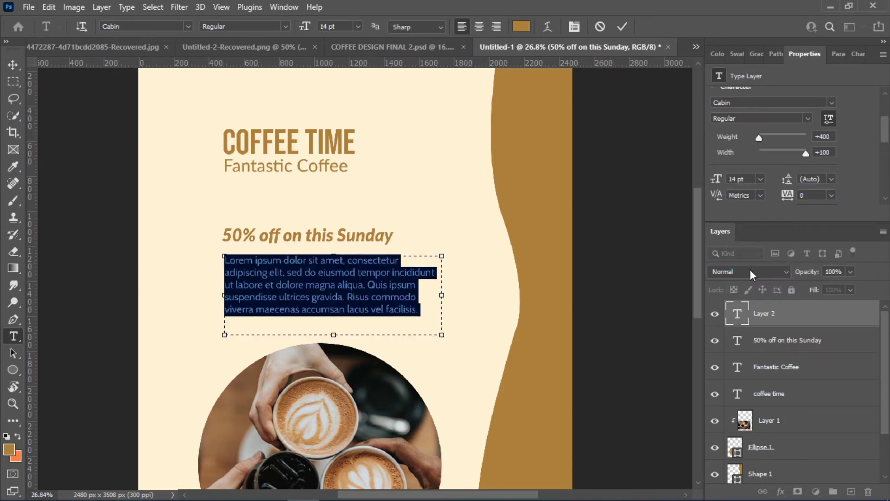
Step: Widen the paragraph box and move the paragraph up just under the offer line
drag(441, 295, 475, 296)
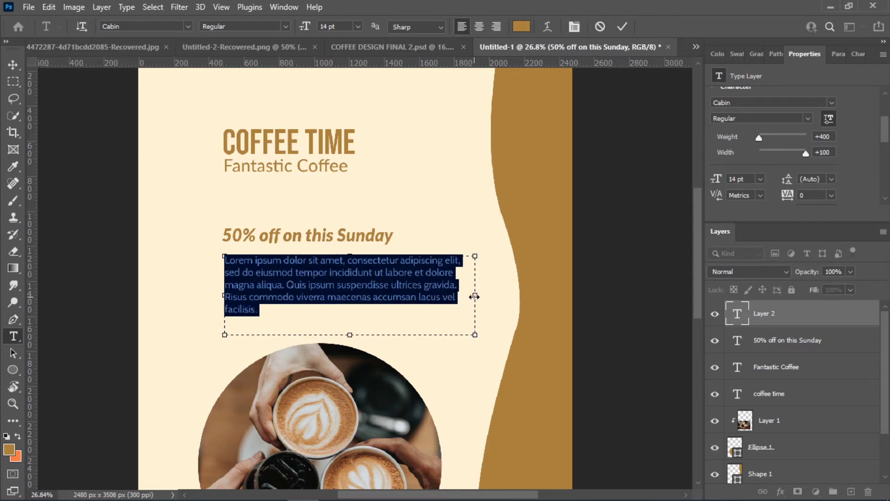
click(13, 65)
click(159, 153)
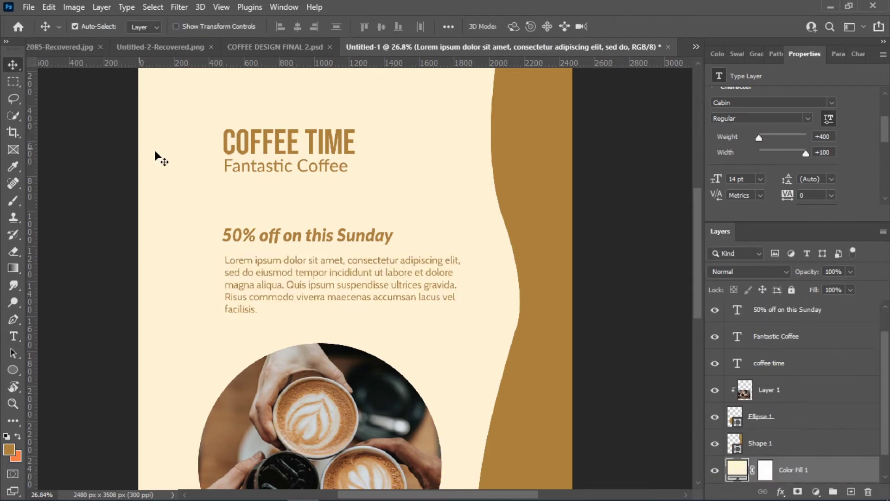
drag(325, 267, 321, 260)
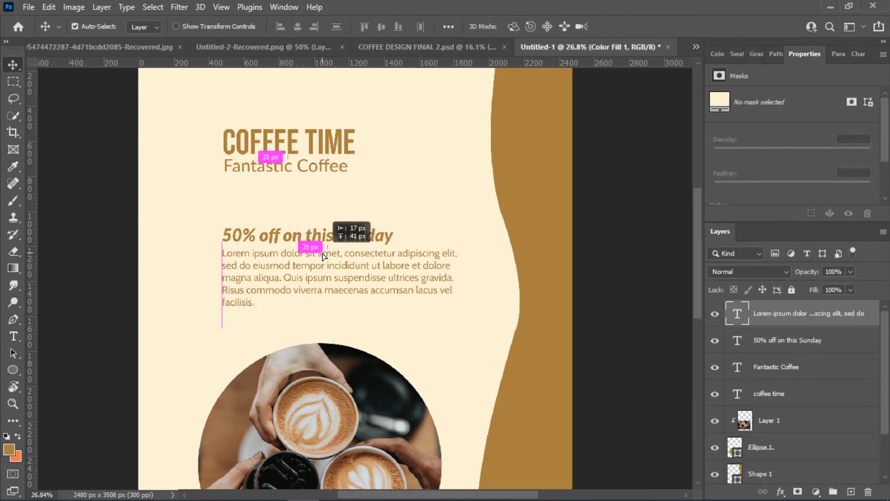
click(439, 183)
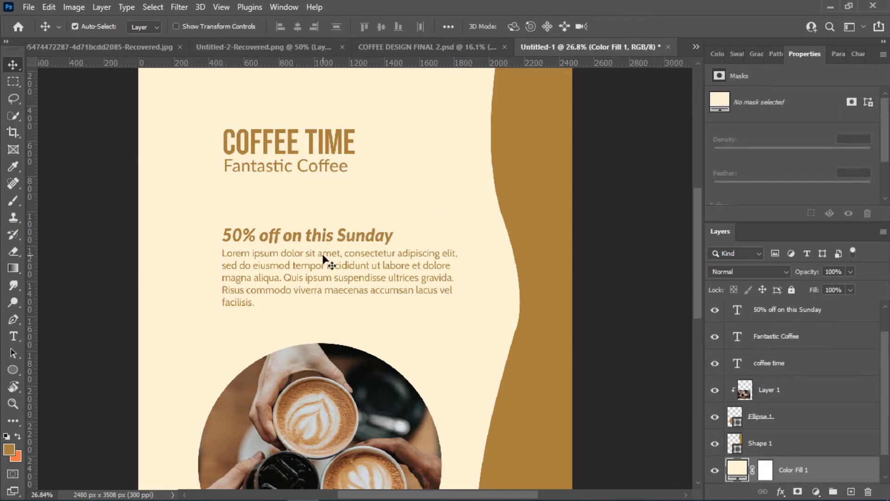
scroll(321, 254, up, 2)
scroll(323, 257, up, 1)
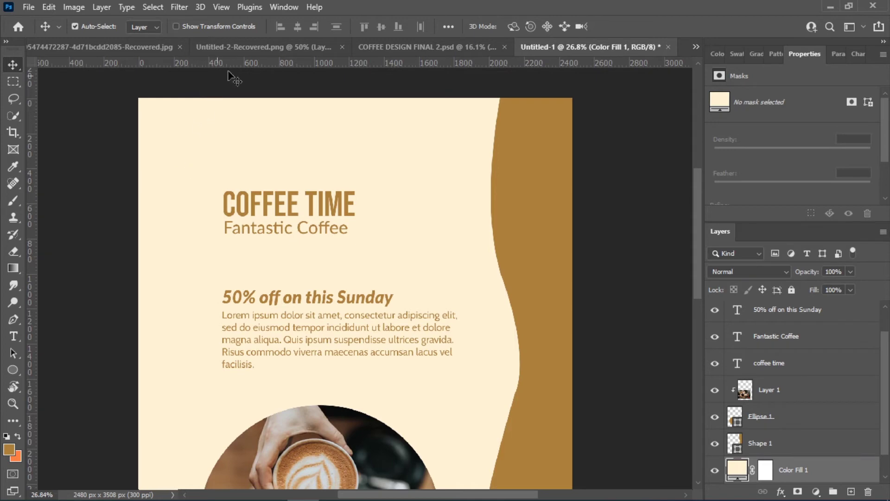
Step: Drag the coffee bean graphic from Untitled-2 into the flyer document
click(244, 49)
mouse_move(329, 197)
mouse_down()
mouse_move(600, 66)
mouse_move(600, 57)
mouse_up()
drag(292, 144, 274, 149)
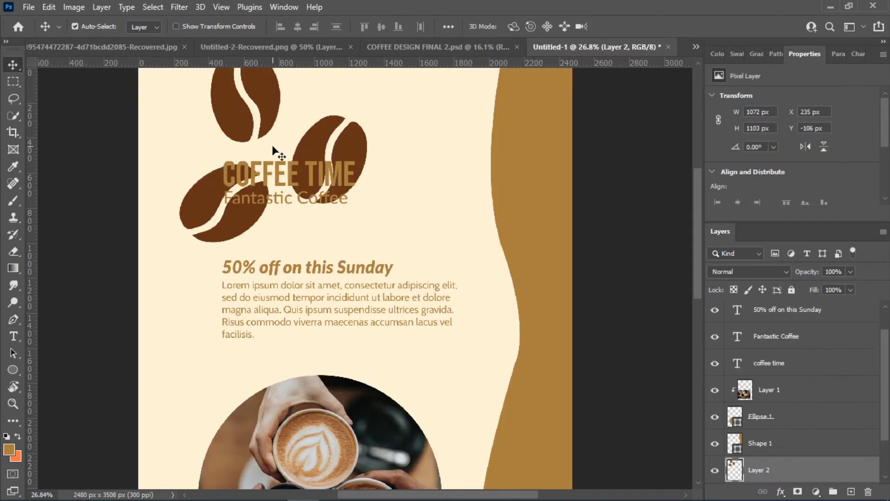
scroll(341, 150, up, 1)
Step: Scale the coffee beans down to about 26% in the top-left corner
key(ctrl+t)
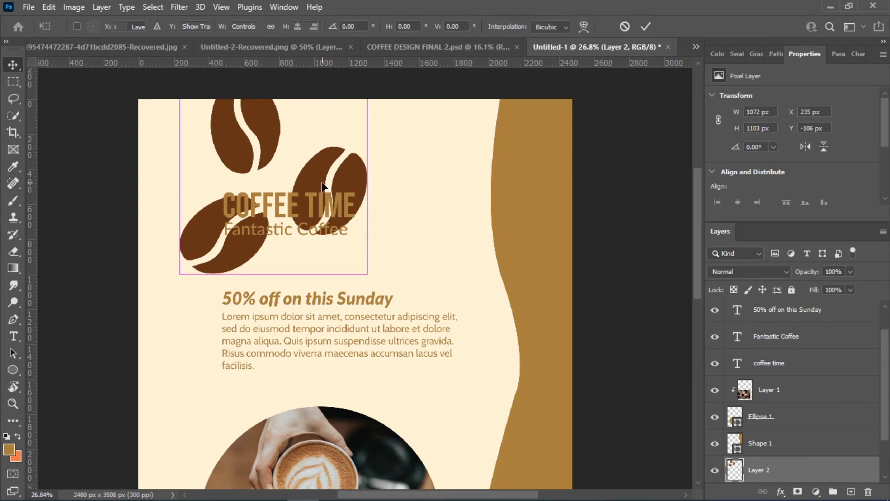
mouse_move(368, 82)
mouse_down()
mouse_move(228, 213)
mouse_move(223, 128)
mouse_move(198, 149)
mouse_up()
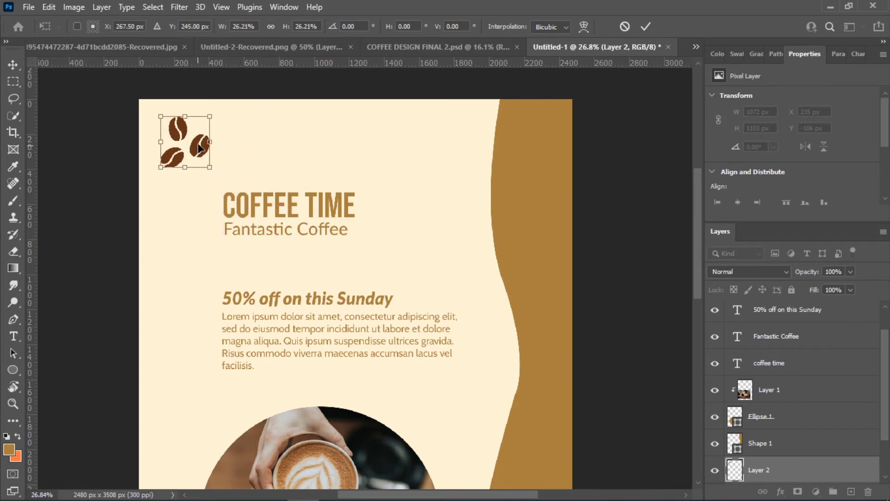
click(13, 65)
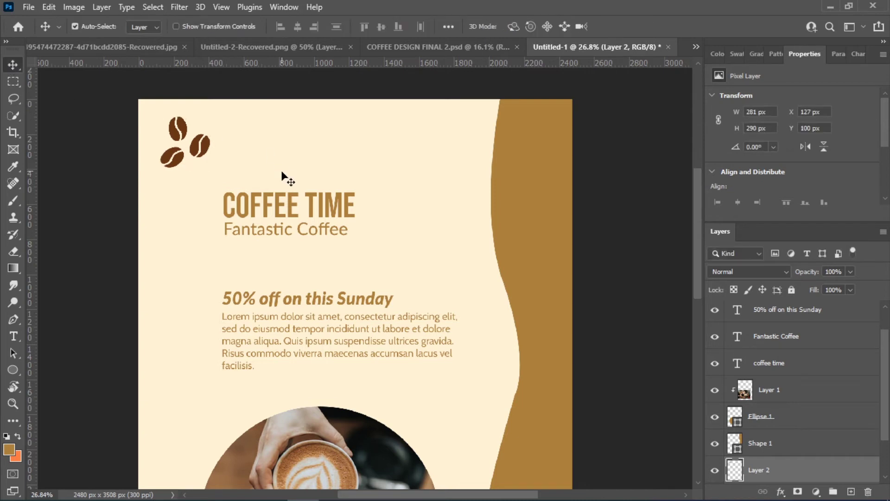
drag(201, 160, 188, 360)
click(195, 145)
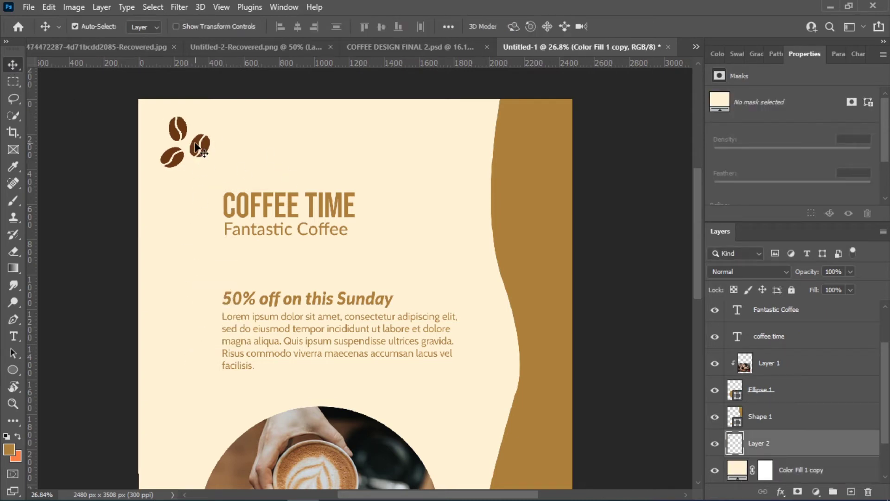
Step: Duplicate the coffee beans into the flyer's bottom-left corner beneath the coffee photo
drag(198, 151, 228, 343)
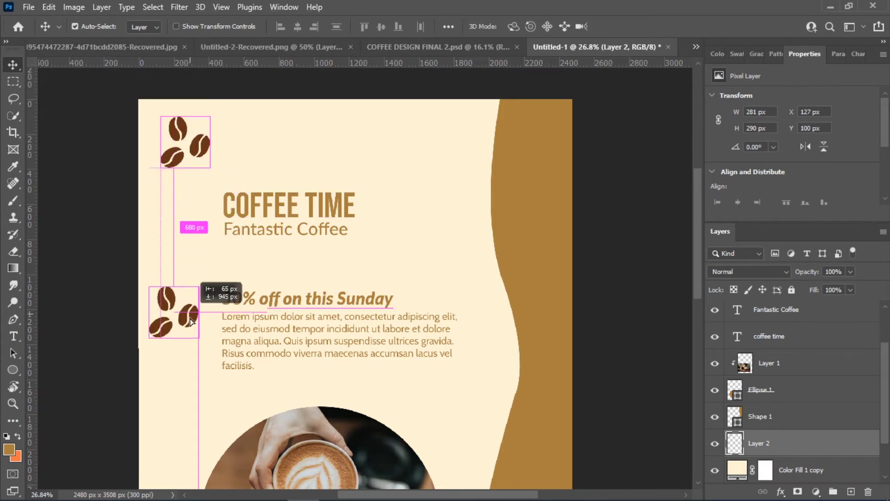
scroll(230, 332, down, 3)
scroll(231, 315, down, 3)
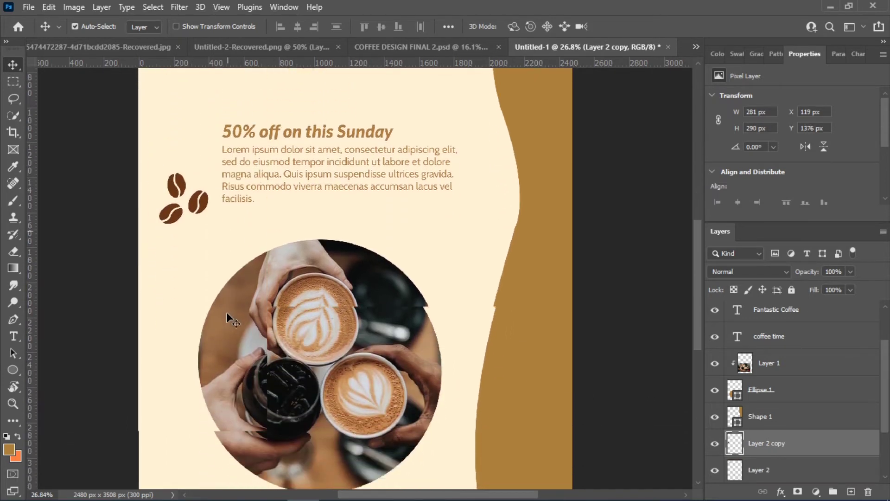
scroll(204, 231, down, 3)
scroll(190, 125, down, 3)
scroll(198, 99, up, 1)
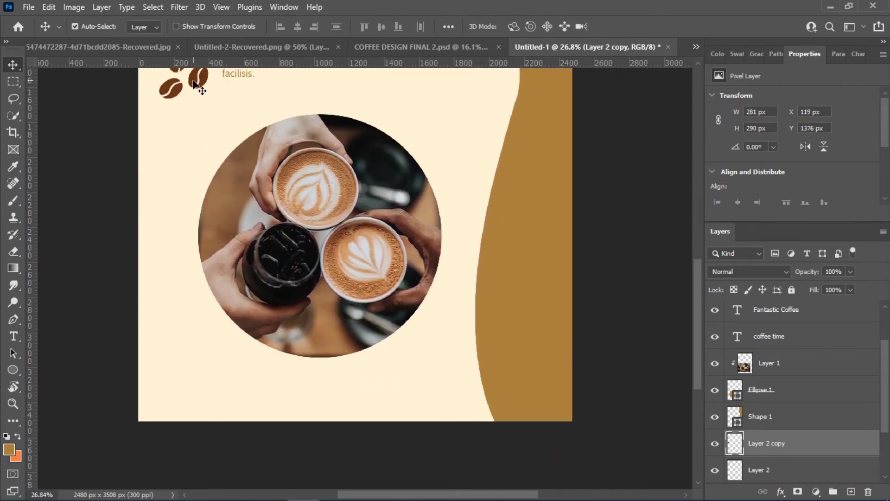
drag(198, 99, 199, 383)
click(14, 370)
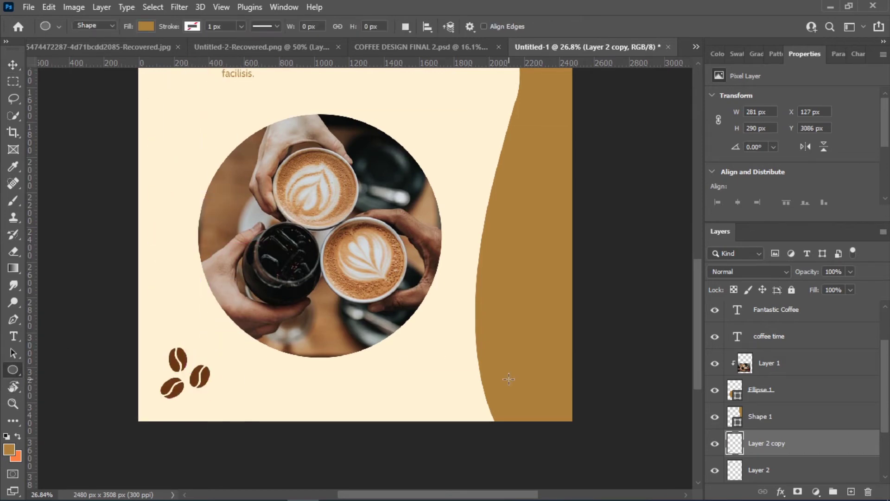
Step: Draw a small brown dot near the bottom and duplicate it into three overlapping dots
drag(420, 354, 441, 373)
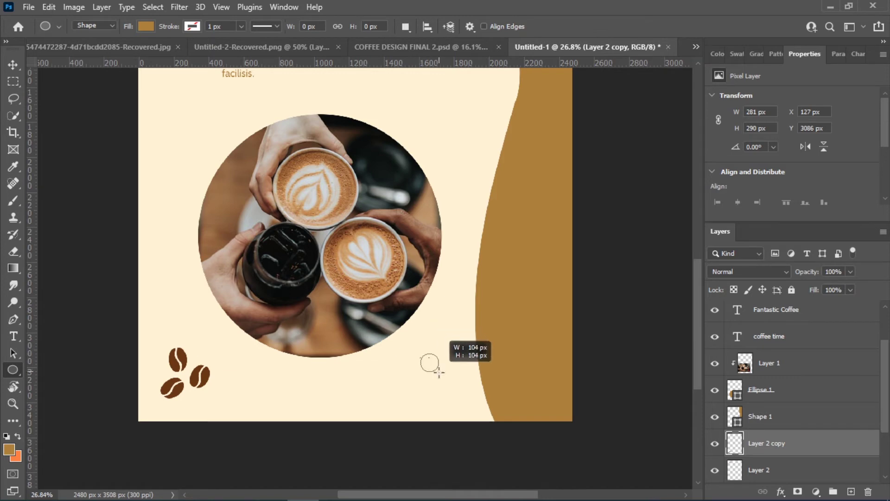
click(13, 65)
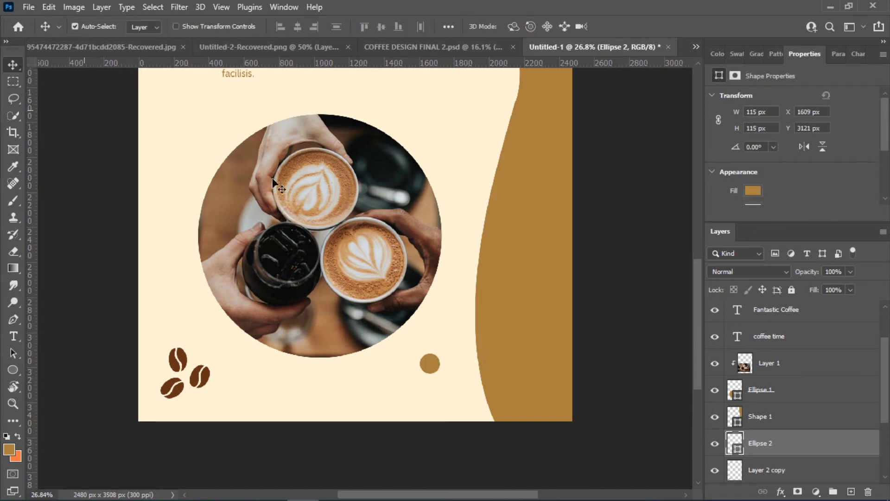
drag(434, 371, 444, 355)
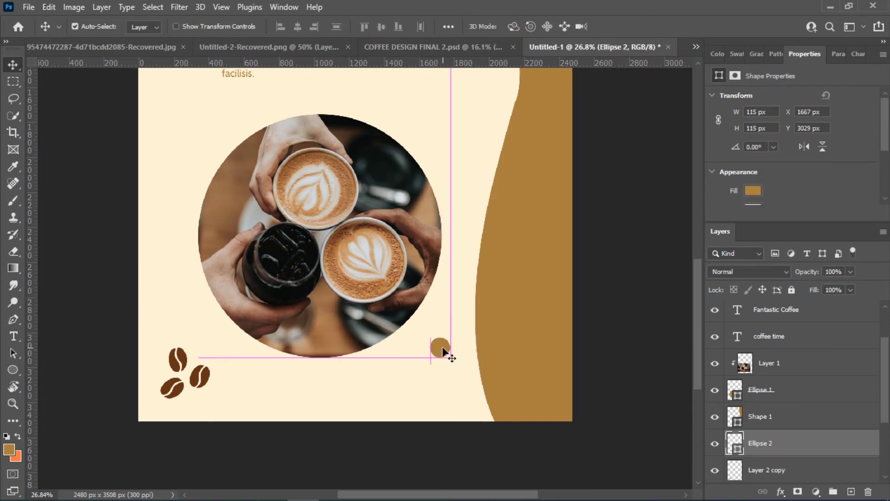
drag(442, 346, 424, 366)
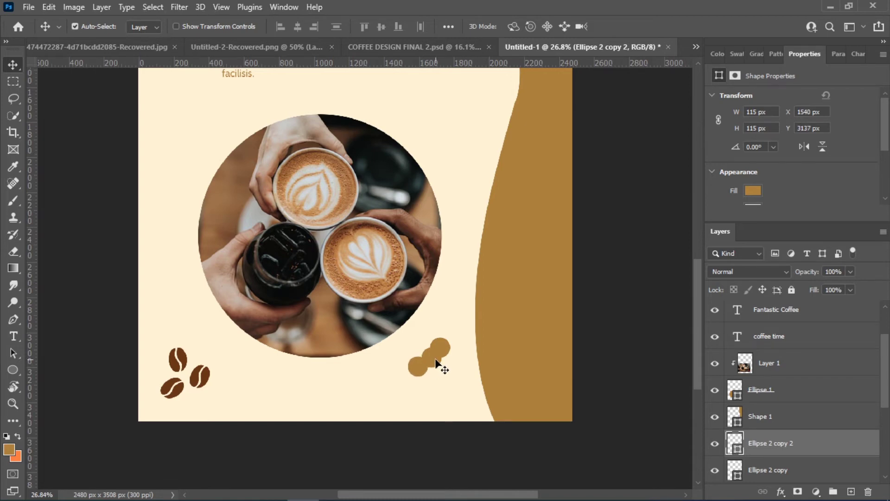
click(435, 363)
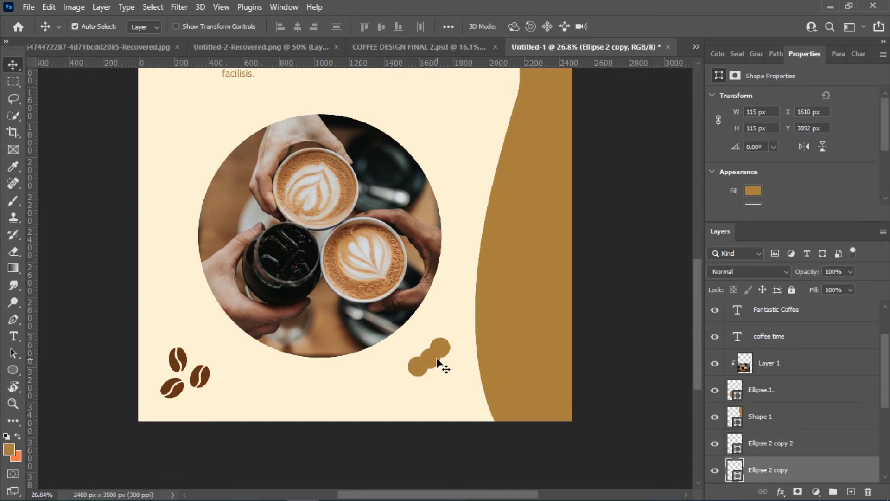
click(419, 369)
click(443, 346)
click(416, 371)
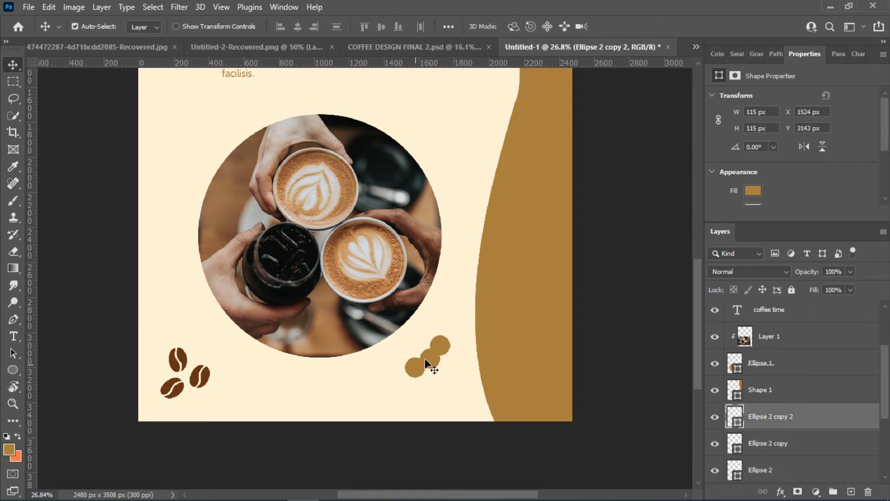
click(427, 364)
click(453, 302)
Step: Draw a tall brown rectangle right of the photo with 75 px rounded corners
scroll(454, 301, up, 2)
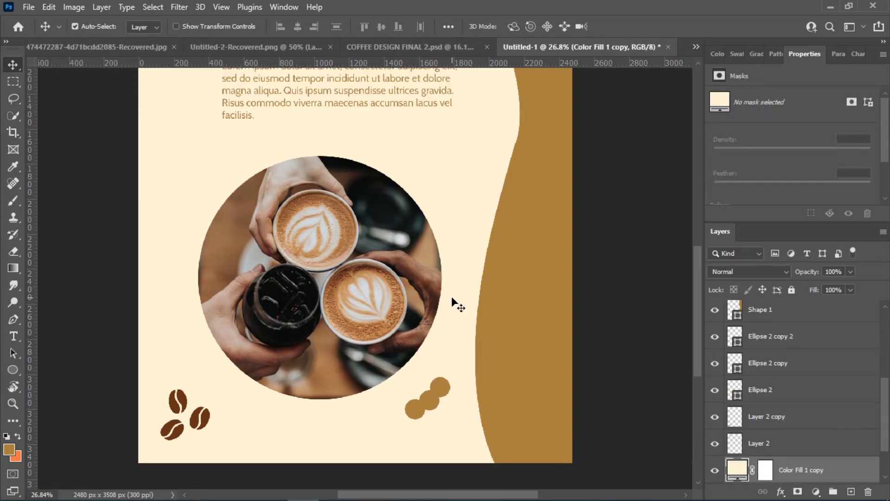
scroll(455, 303, up, 2)
scroll(454, 303, up, 2)
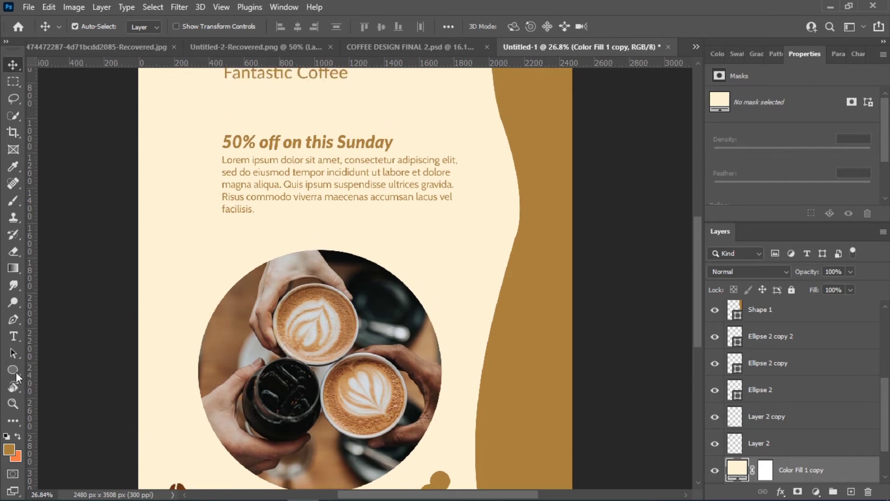
right_click(16, 375)
click(70, 369)
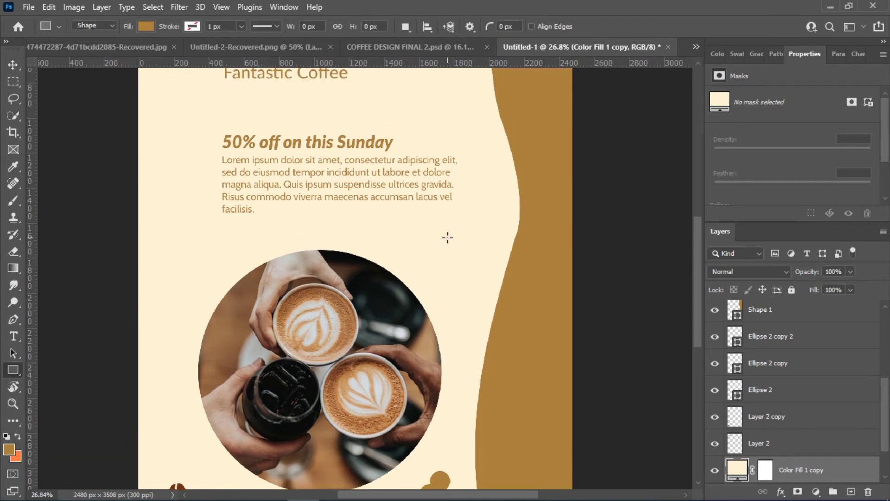
drag(447, 237, 473, 349)
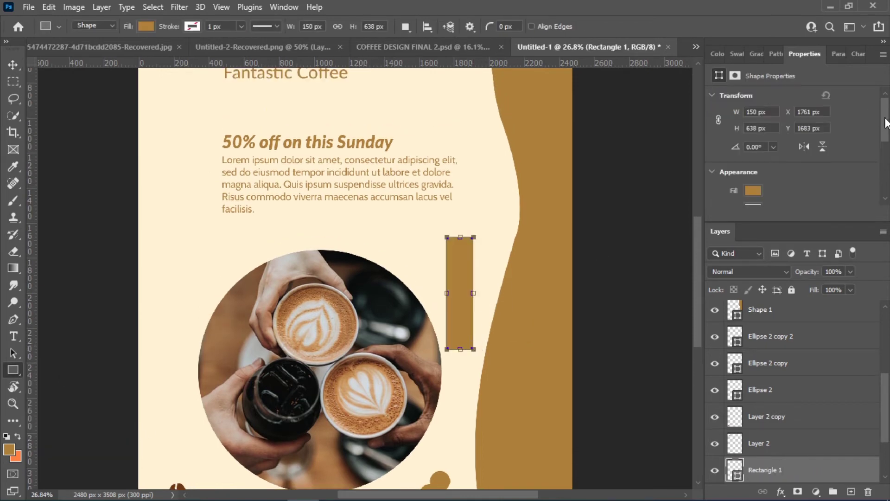
drag(886, 123, 853, 161)
drag(737, 134, 668, 168)
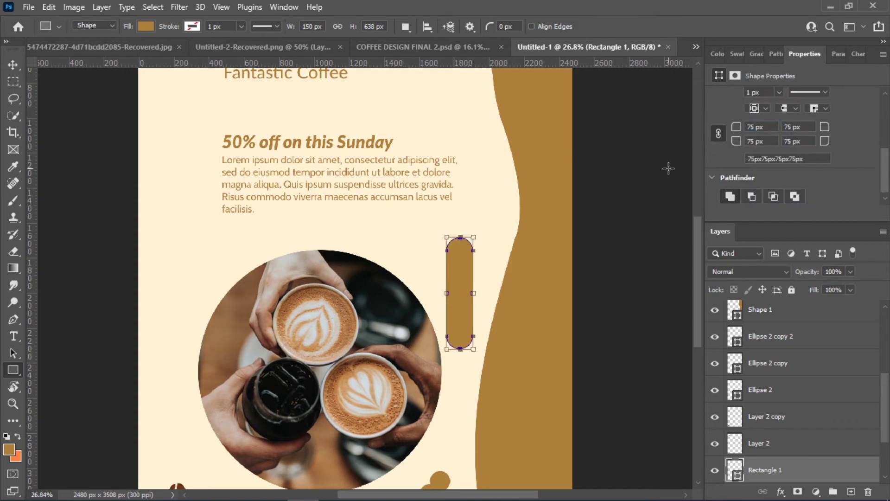
right_click(457, 263)
key(Escape)
Step: Warp the pill shape's sides into a gentle curve
click(13, 65)
key(ctrl+t)
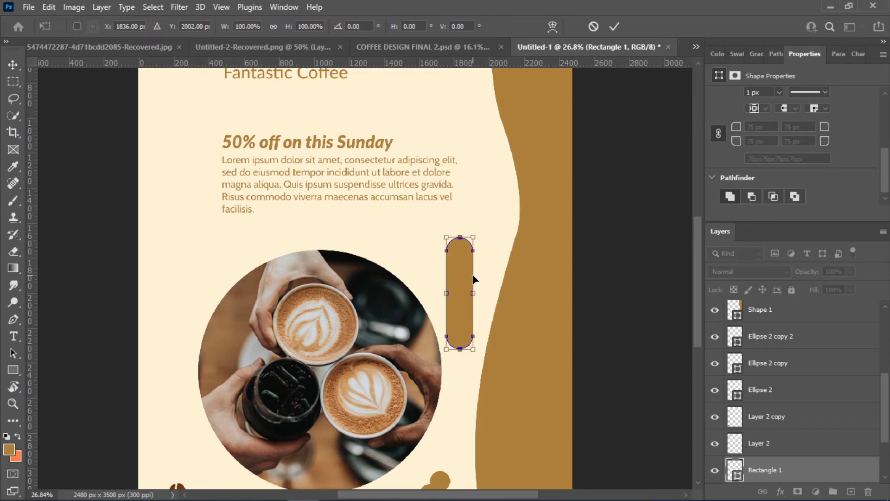
right_click(467, 266)
click(490, 115)
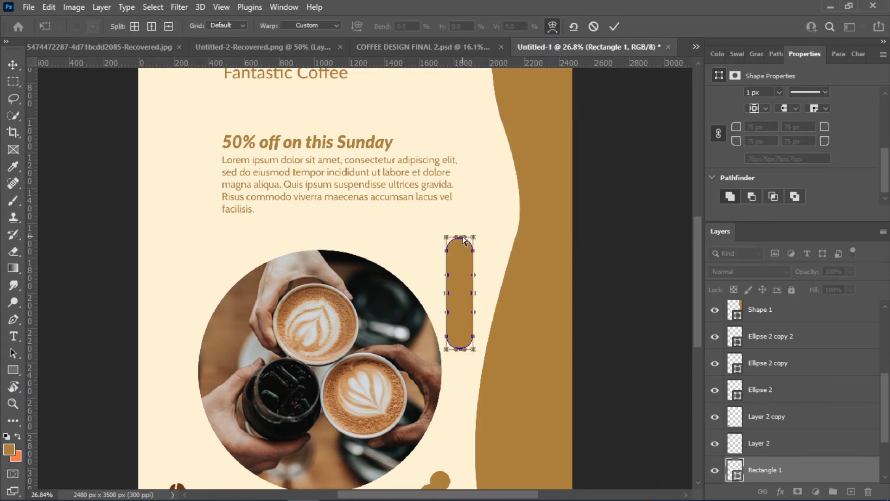
drag(447, 237, 463, 234)
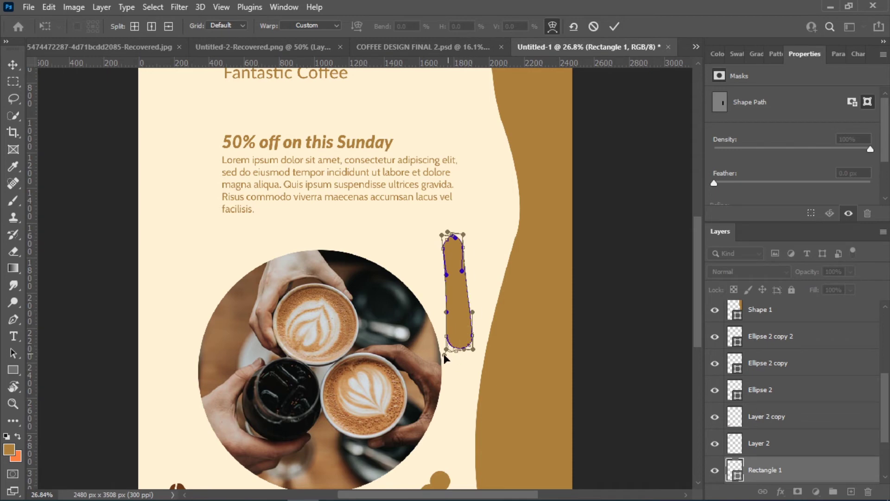
drag(443, 354, 467, 351)
scroll(407, 306, up, 2)
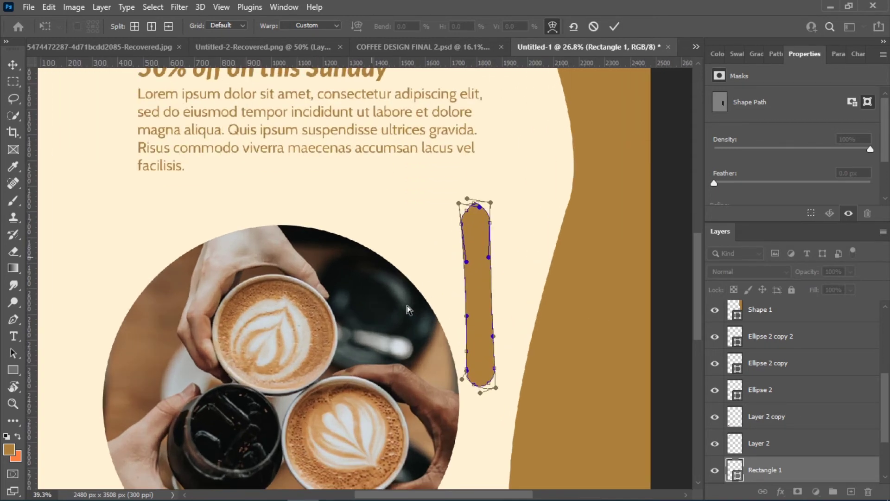
mouse_move(460, 211)
mouse_down()
mouse_move(442, 221)
mouse_move(462, 212)
mouse_up()
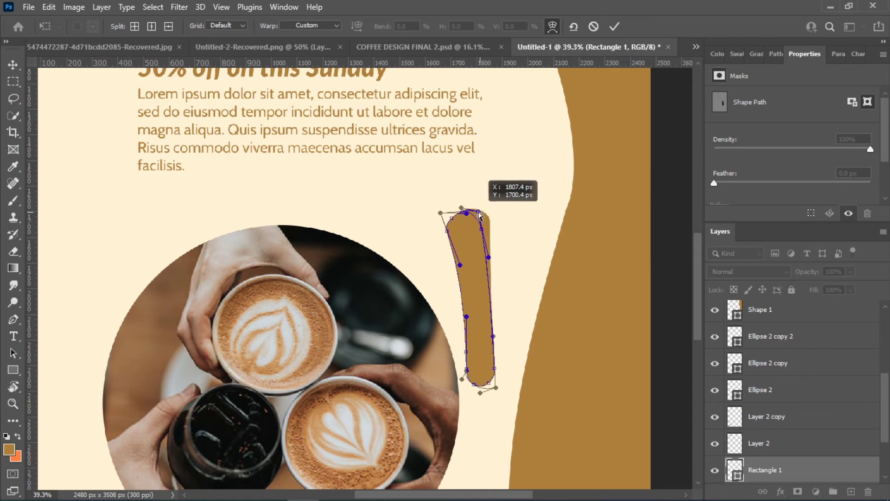
drag(491, 206, 478, 211)
mouse_move(493, 336)
mouse_down()
mouse_move(503, 336)
mouse_move(477, 314)
mouse_up()
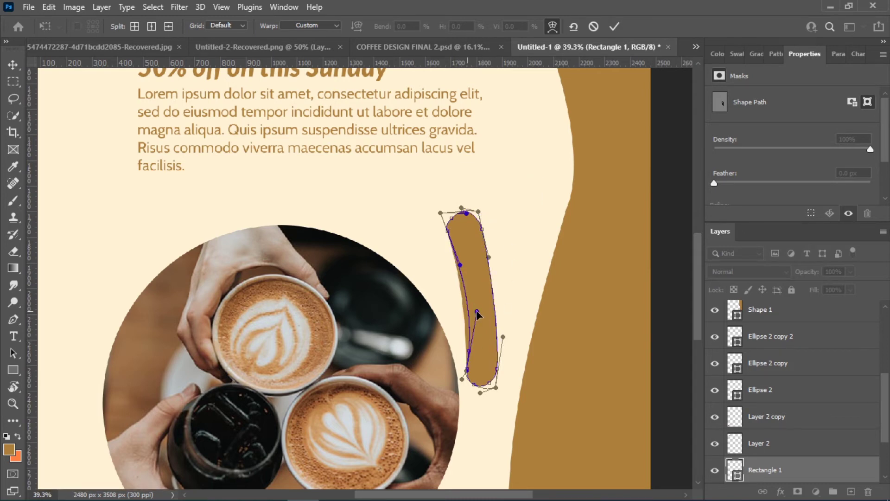
click(617, 27)
click(462, 199)
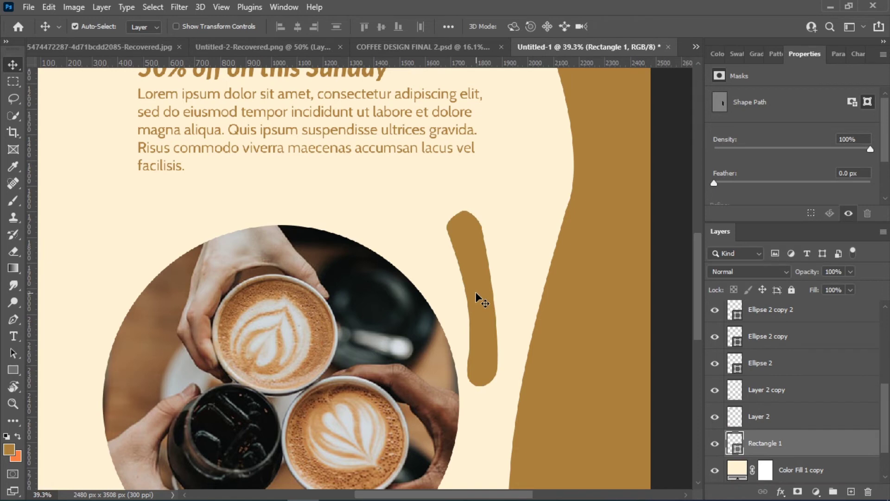
Step: Rotate the curved stroke about -15° and nudge it down-left
key(ctrl+t)
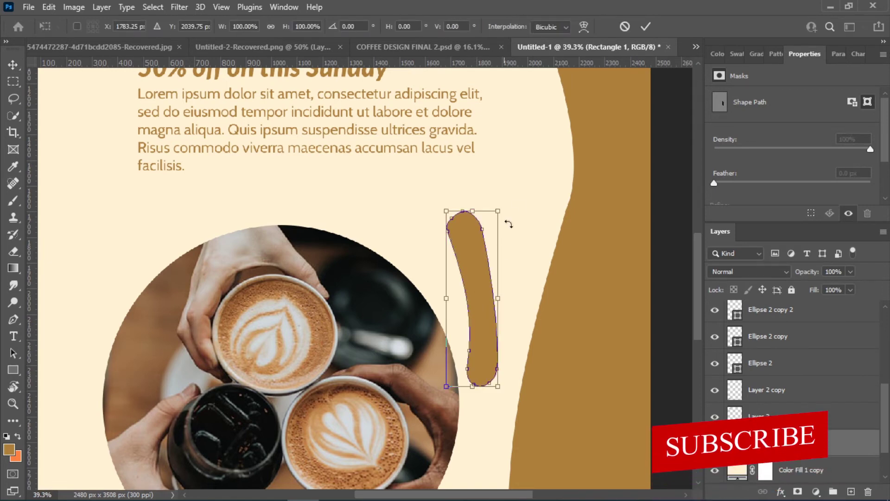
mouse_move(508, 220)
mouse_down()
mouse_move(509, 198)
mouse_move(491, 197)
mouse_up()
drag(465, 276, 470, 292)
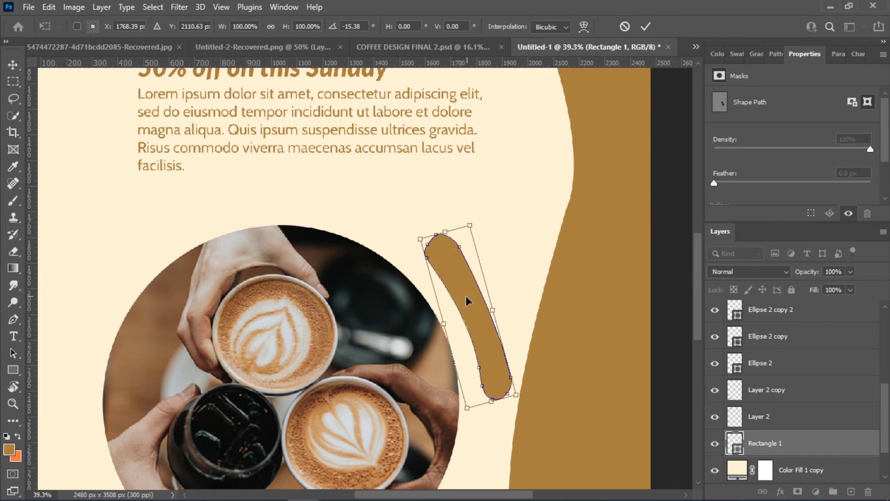
click(644, 27)
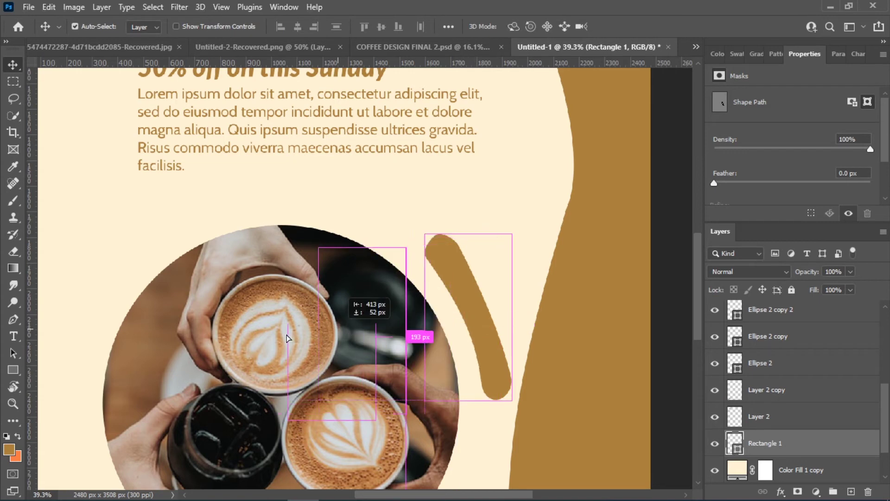
Step: Duplicate the curved brown stroke to the flyer's left edge
drag(287, 338, 100, 318)
right_click(100, 317)
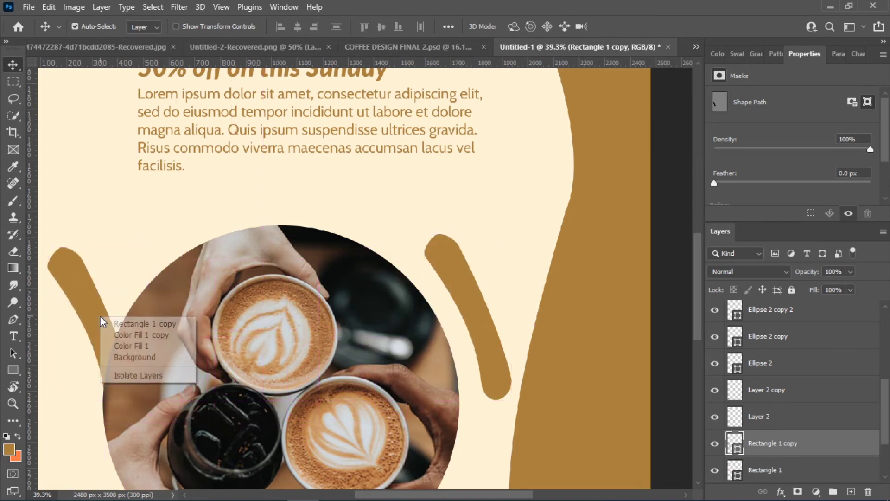
click(93, 306)
Step: Flip the copied stroke horizontally and set it beside the photo's left side
key(ctrl+t)
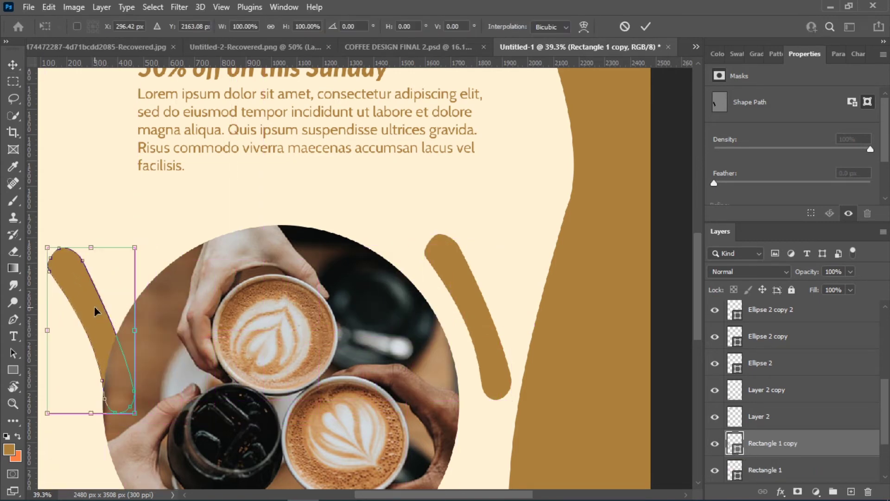
right_click(94, 307)
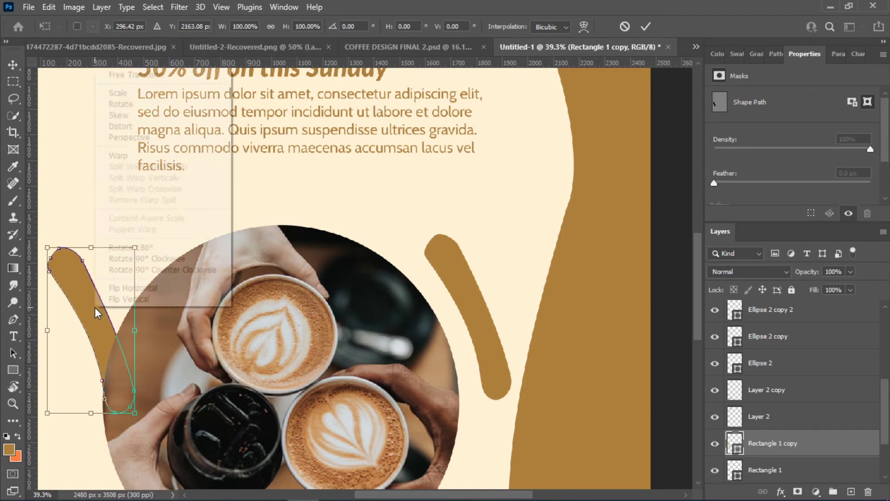
click(119, 289)
drag(98, 299, 111, 300)
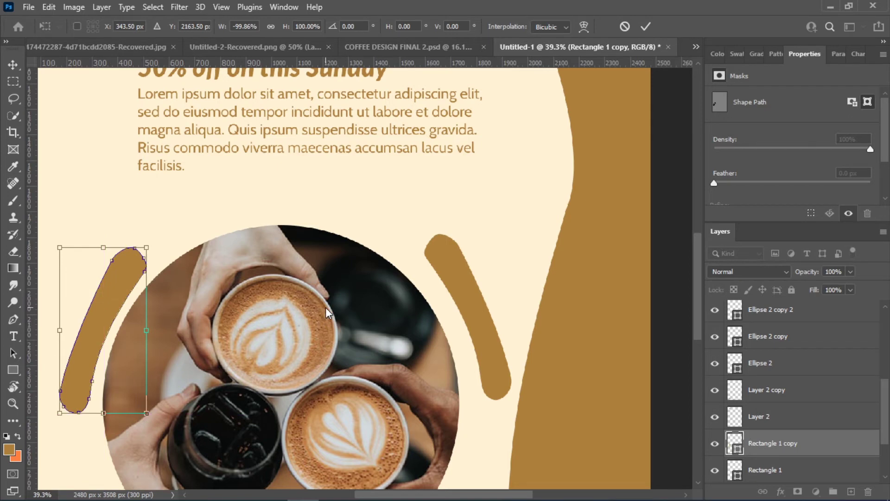
scroll(332, 306, down, 2)
scroll(333, 305, down, 2)
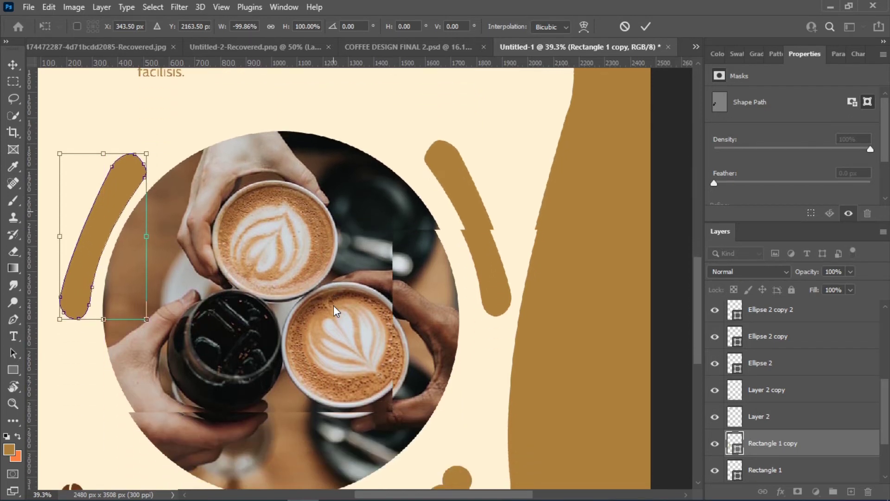
scroll(333, 305, down, 2)
scroll(333, 305, down, 3)
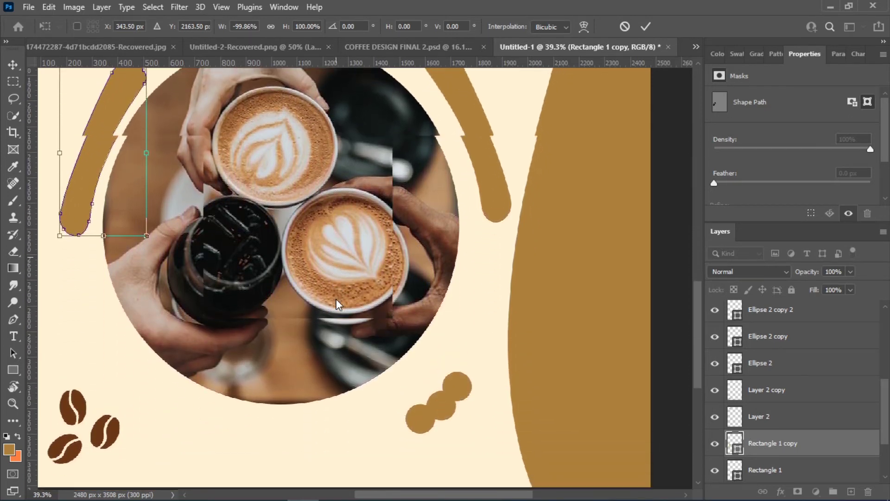
scroll(291, 334, down, 2)
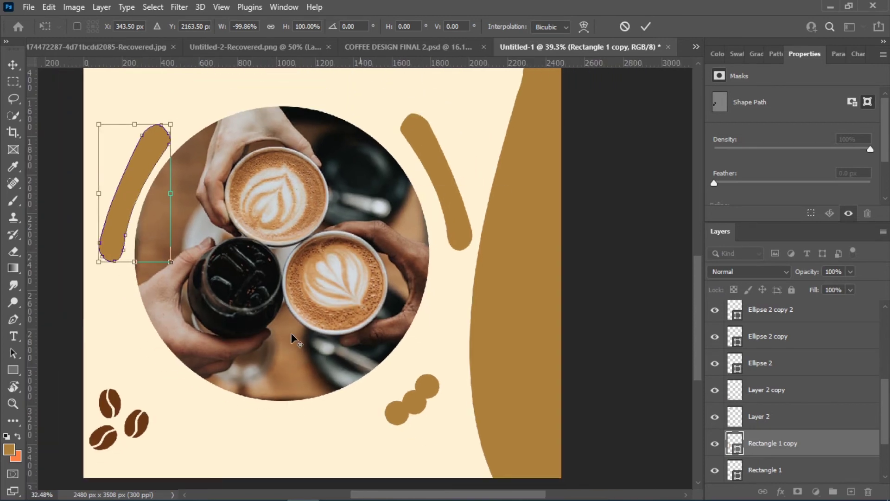
scroll(291, 333, down, 1)
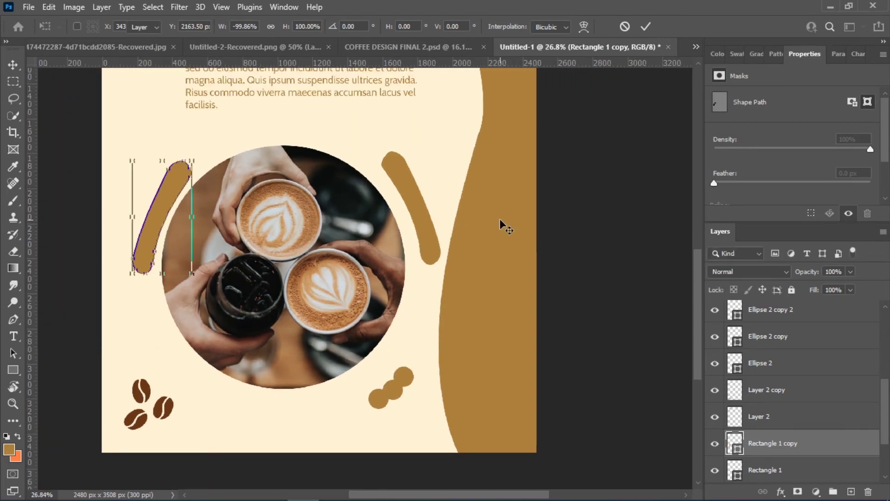
key(Return)
click(416, 200)
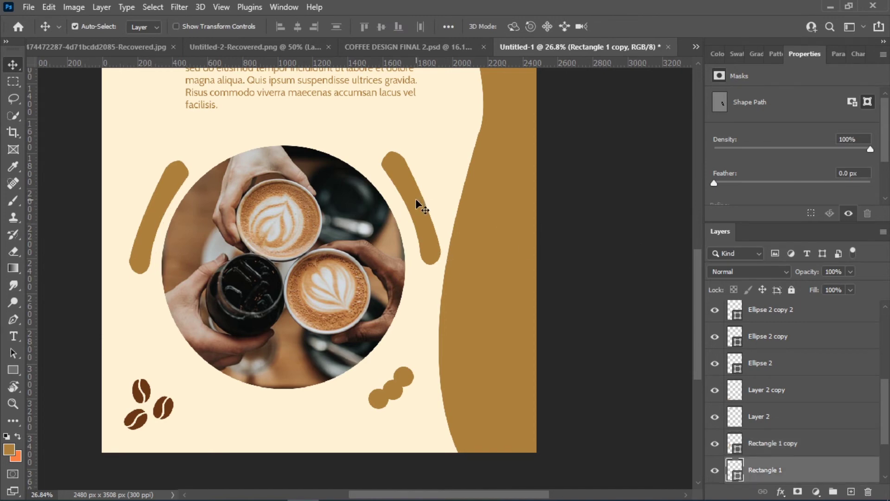
scroll(360, 221, up, 1)
Step: Bring the black zigzag line into the flyer and place it at the top edge
scroll(361, 221, up, 3)
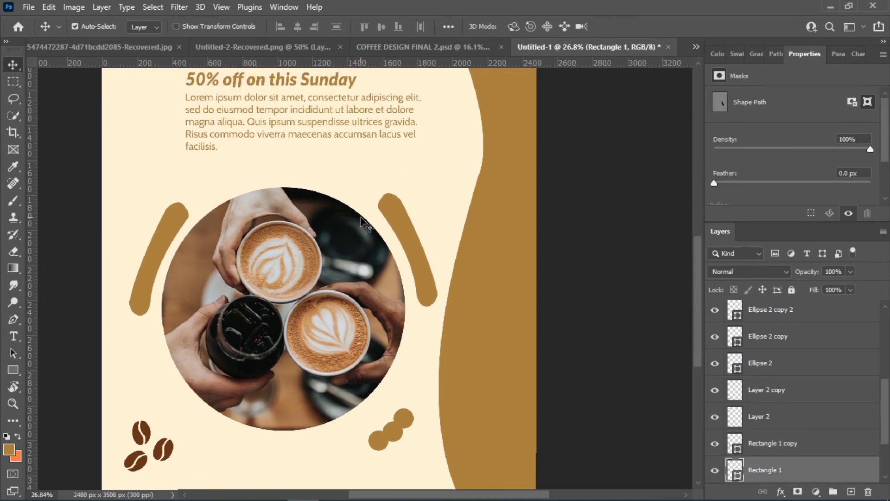
scroll(361, 222, up, 1)
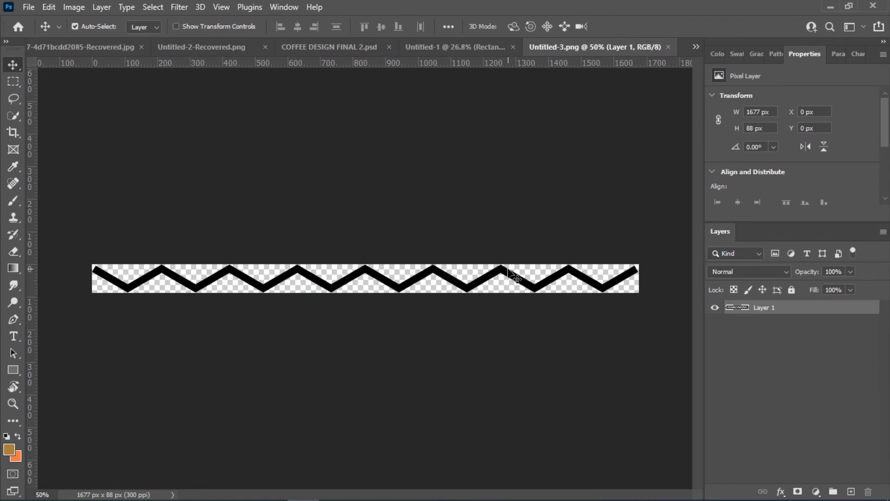
drag(508, 271, 450, 166)
scroll(451, 185, up, 5)
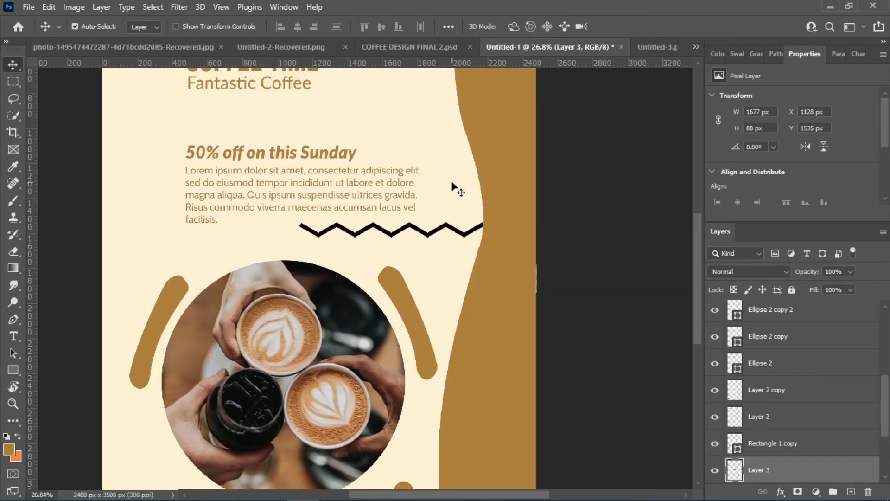
scroll(452, 188, up, 2)
scroll(410, 438, up, 2)
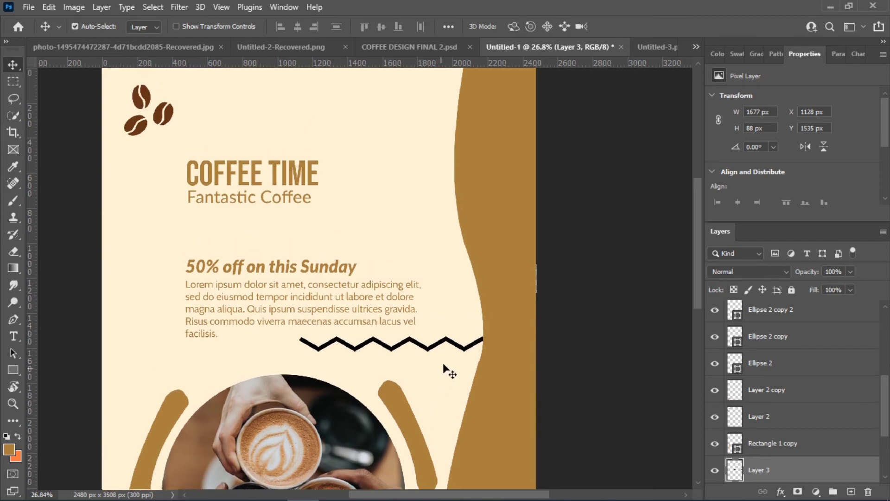
drag(450, 343, 412, 84)
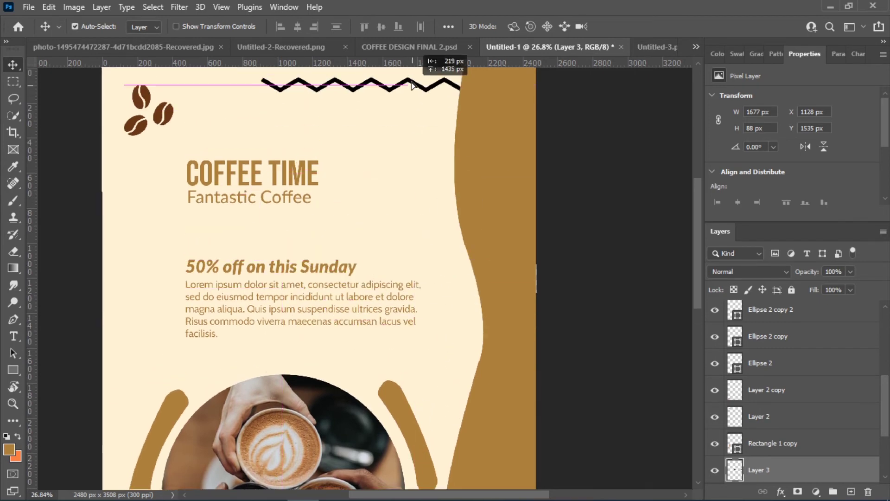
scroll(410, 147, up, 1)
scroll(388, 207, up, 2)
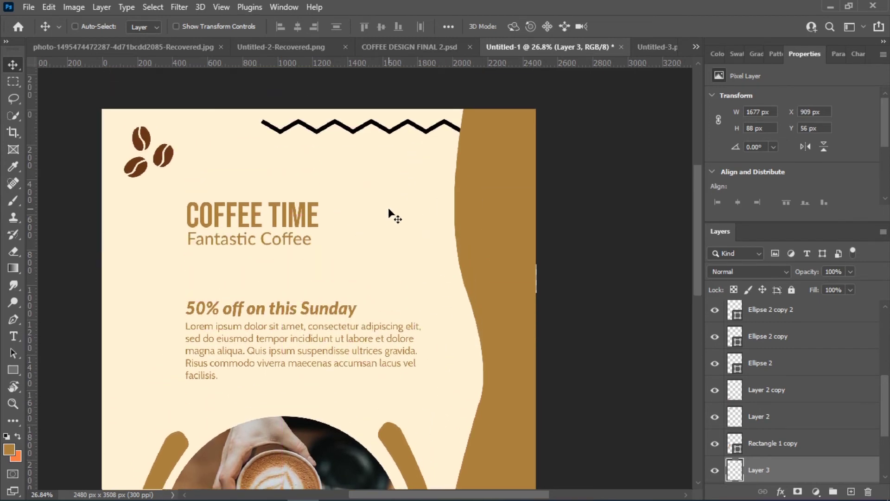
Step: Scale the zigzag down to about 60% and shift it slightly right and down
key(ctrl+t)
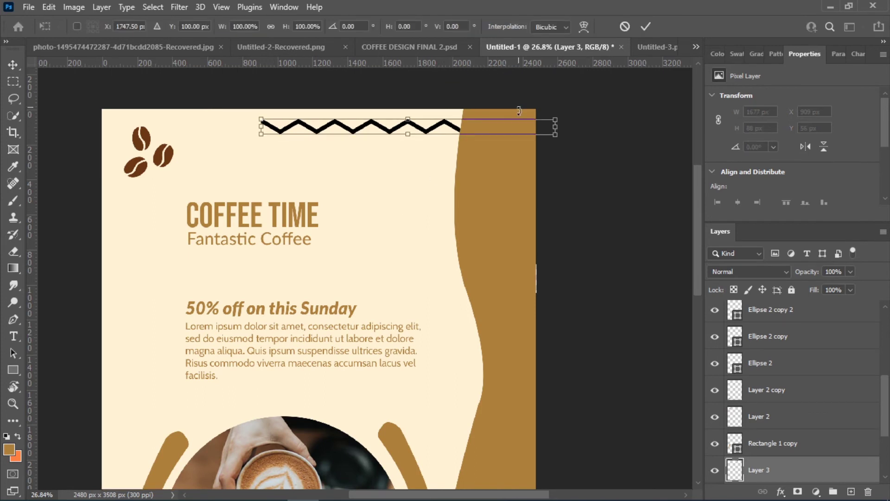
drag(550, 119, 433, 132)
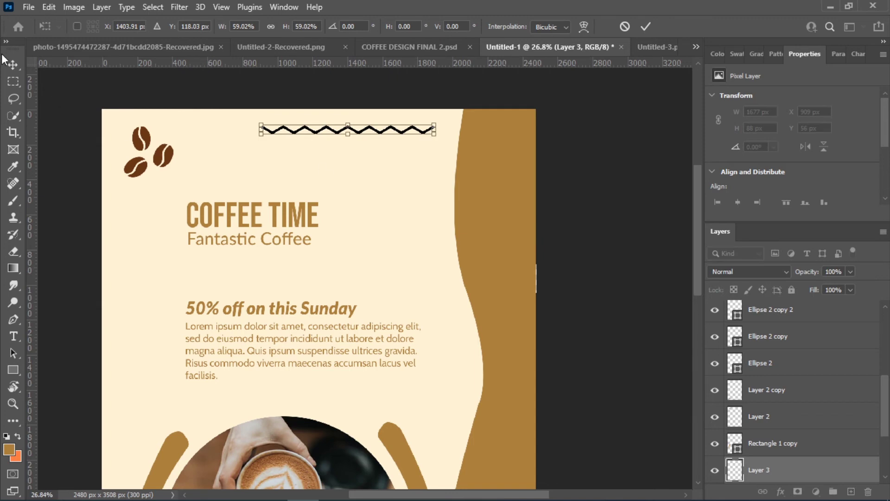
key(Return)
drag(423, 130, 444, 136)
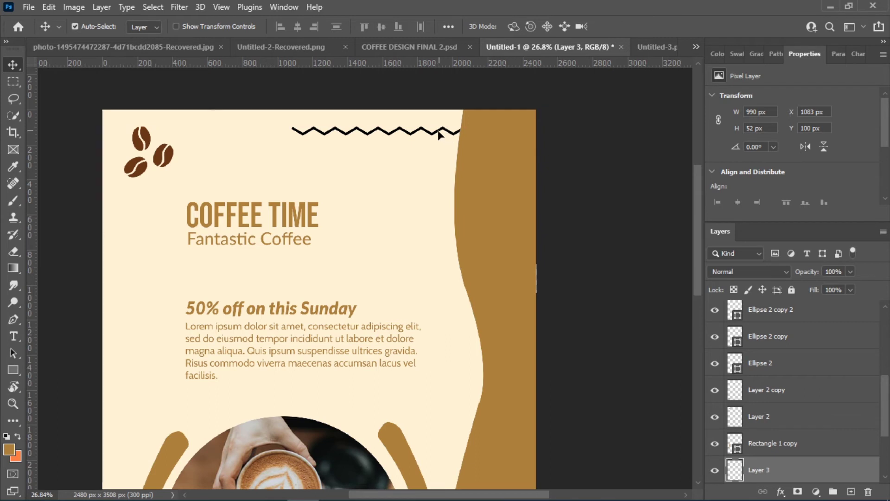
click(432, 139)
Step: Duplicate the top zigzag just beneath the original to form a stacked pair
drag(432, 140, 433, 142)
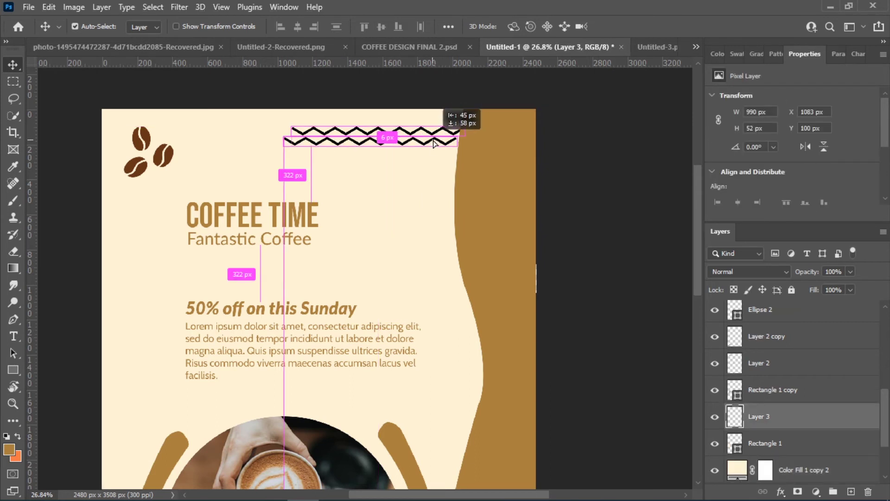
drag(433, 143, 433, 143)
key(Up)
key(Up)
key(Up)
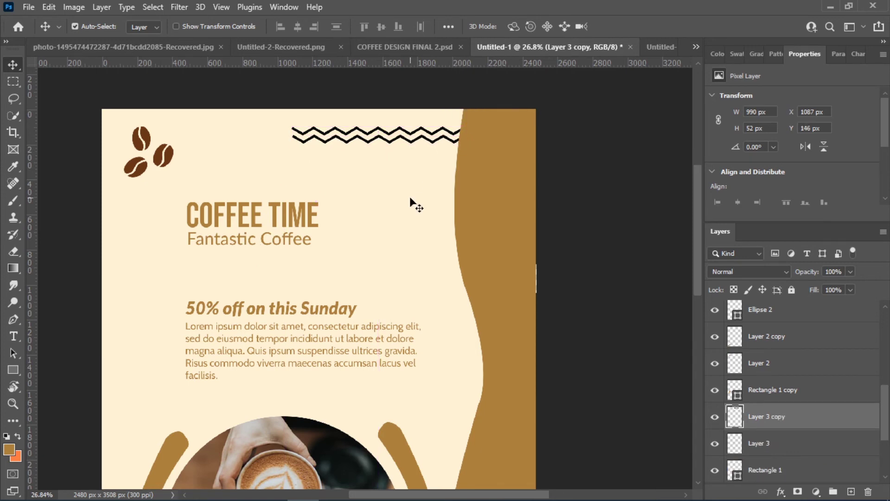
key(Up)
key(Up)
key(Up)
key(Up)
key(Up)
key(Up)
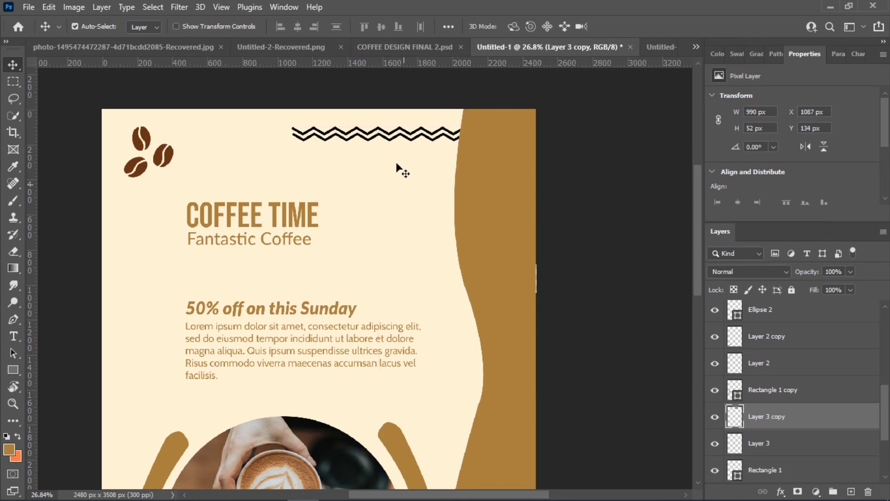
Step: Copy the zigzag pair to the left edge below the paragraph text
click(410, 139)
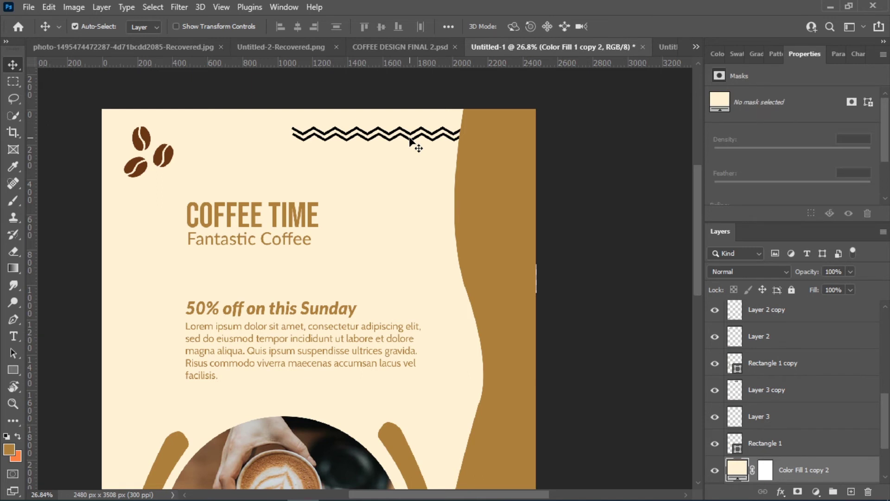
mouse_move(410, 138)
mouse_down()
mouse_move(366, 139)
mouse_move(159, 408)
mouse_up()
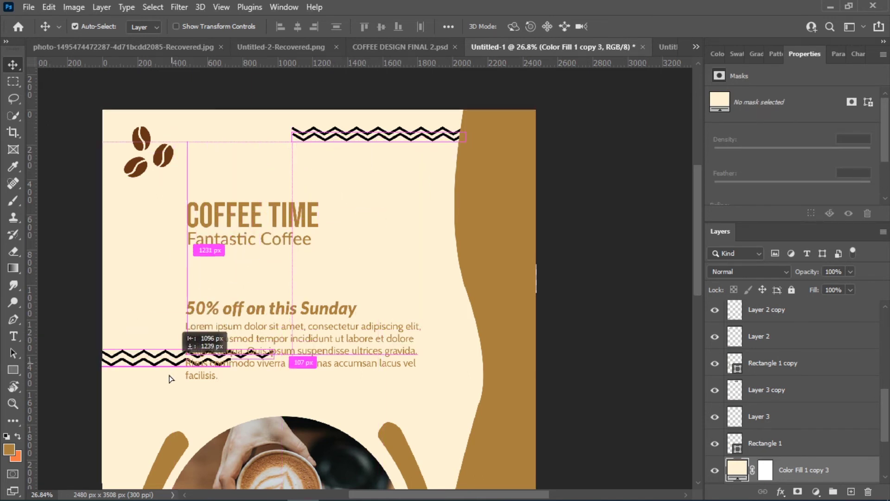
drag(160, 408, 194, 354)
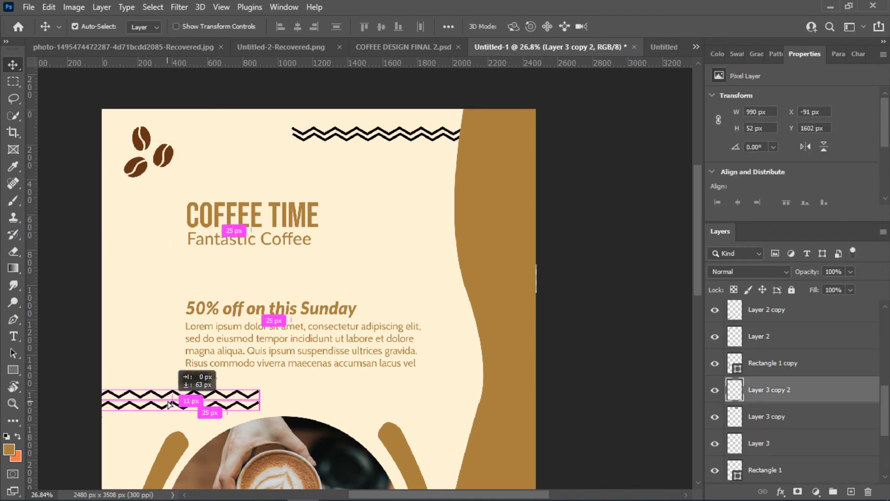
click(165, 358)
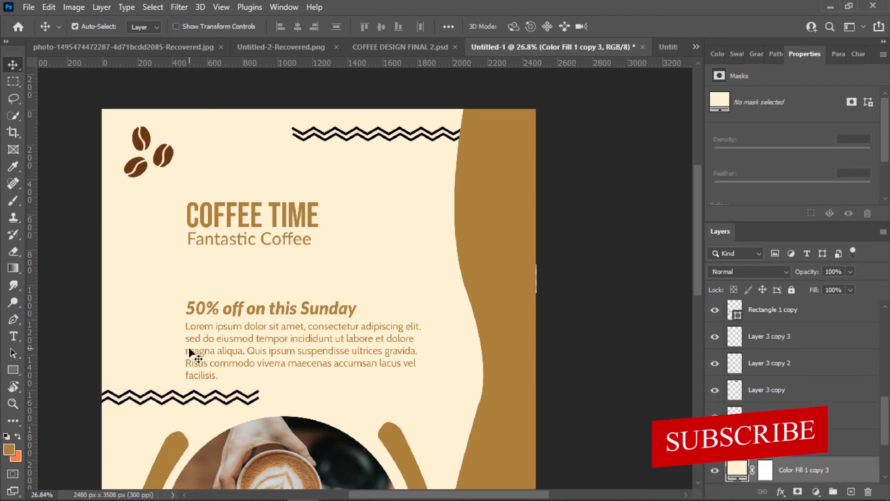
scroll(172, 370, down, 3)
scroll(176, 394, down, 3)
Step: Raise the bottom coffee beans slightly
scroll(175, 397, down, 3)
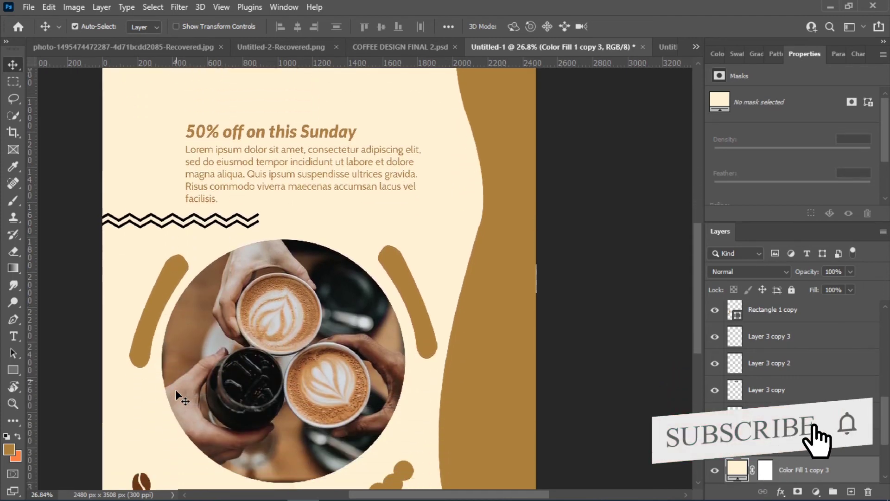
scroll(158, 361, down, 3)
scroll(232, 394, down, 1)
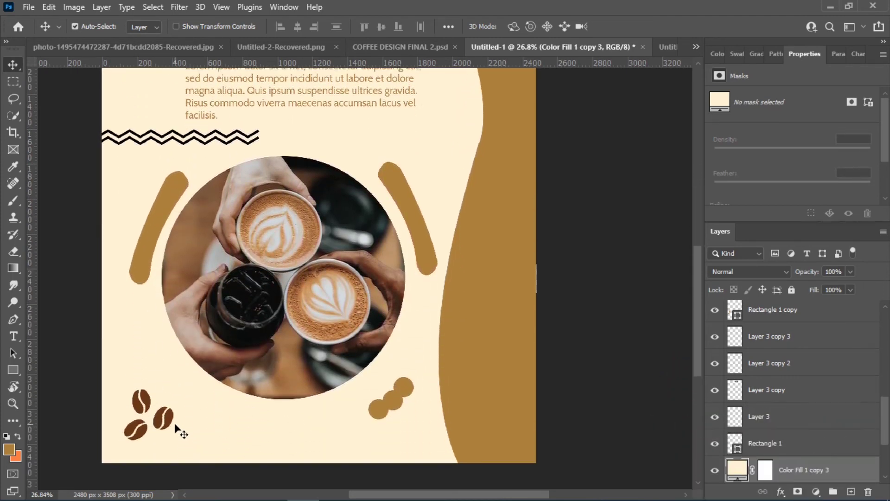
drag(165, 417, 163, 397)
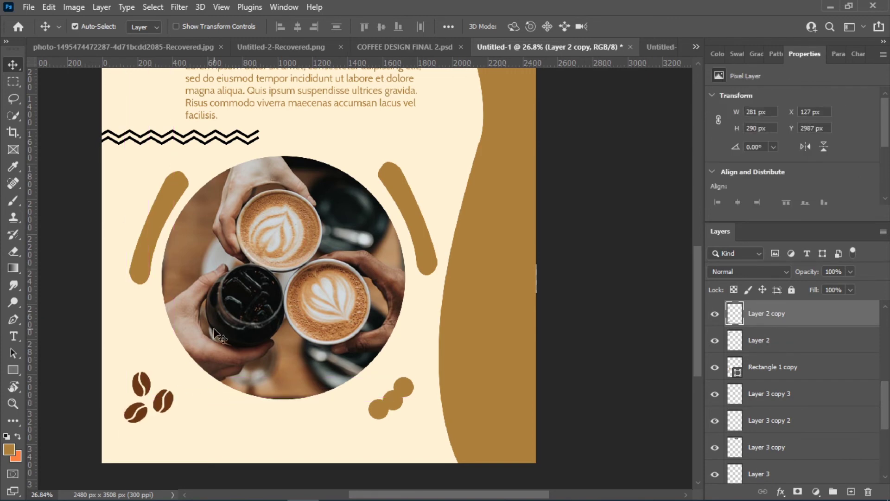
Step: Move the column of five social icons to the flyer's left edge beside the headings
scroll(217, 333, up, 3)
scroll(217, 334, up, 3)
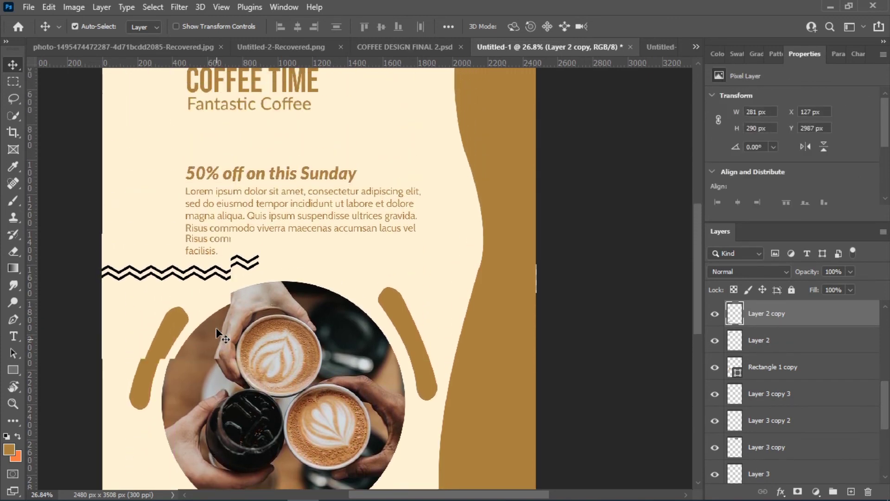
scroll(217, 334, up, 2)
scroll(217, 333, up, 2)
scroll(217, 333, up, 1)
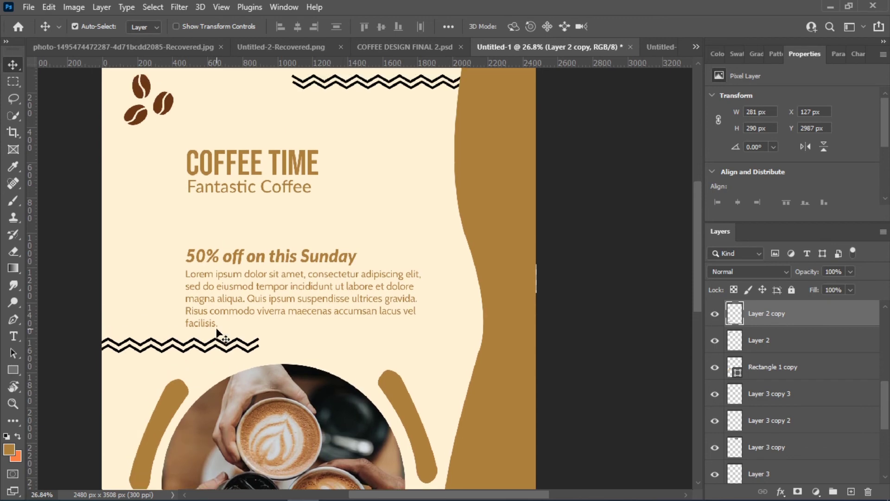
click(329, 139)
mouse_move(332, 111)
mouse_down()
mouse_move(124, 190)
mouse_move(125, 198)
mouse_up()
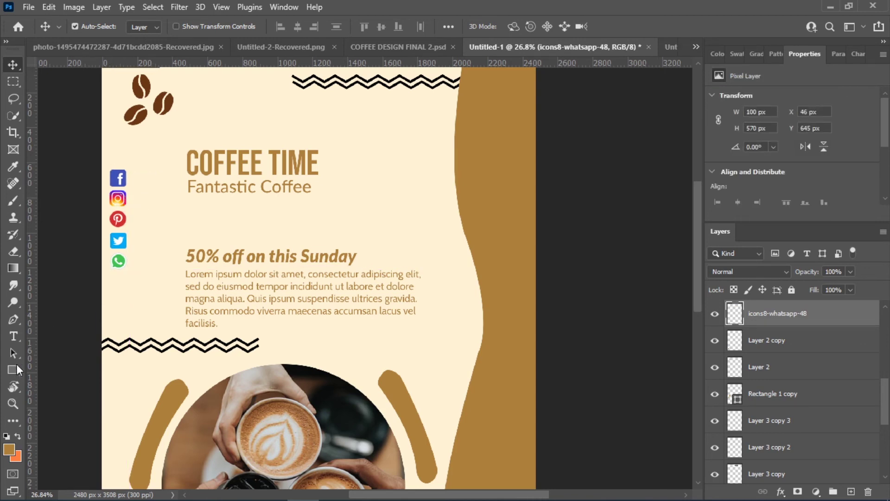
Step: Draw a tall brown rectangle over the social icons and place its layer beneath them
click(14, 370)
drag(76, 156, 132, 282)
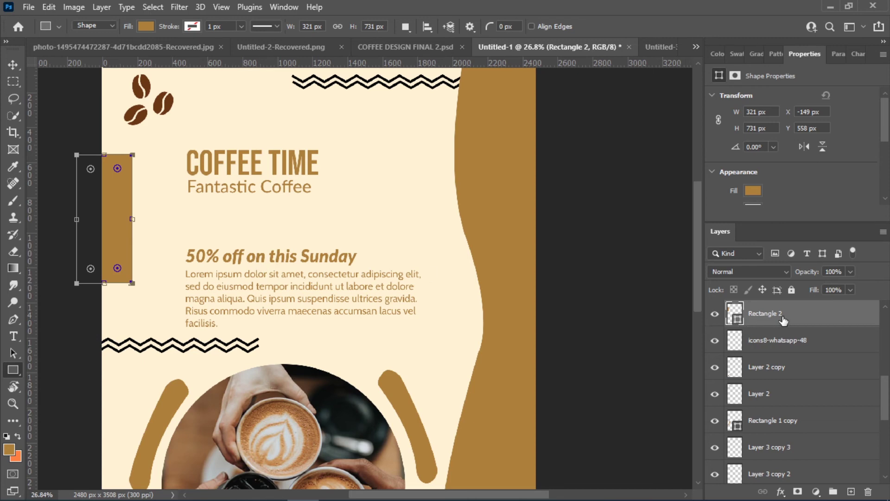
drag(782, 320, 803, 410)
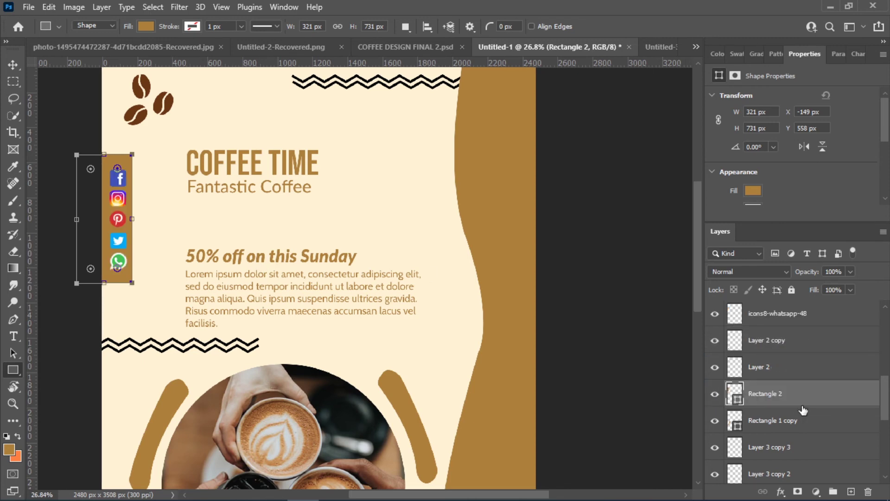
Step: Nudge the social icons column slightly left and up
click(13, 64)
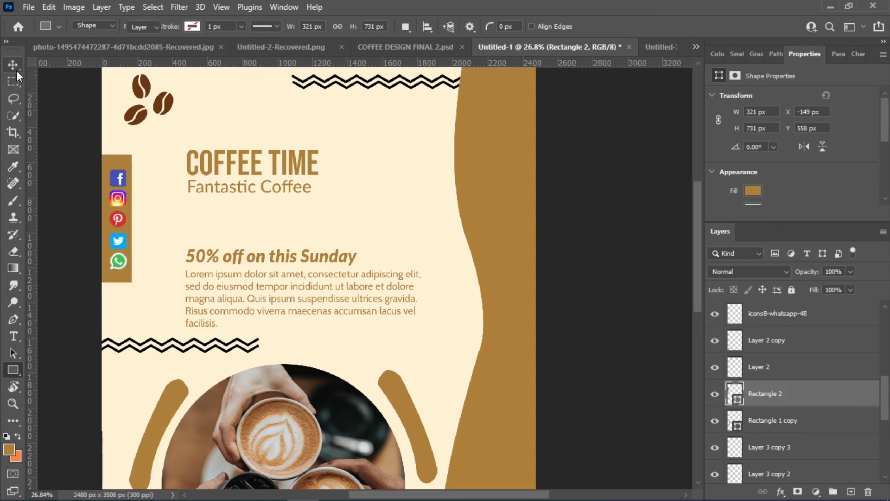
click(120, 181)
key(Left)
key(Left)
key(Left)
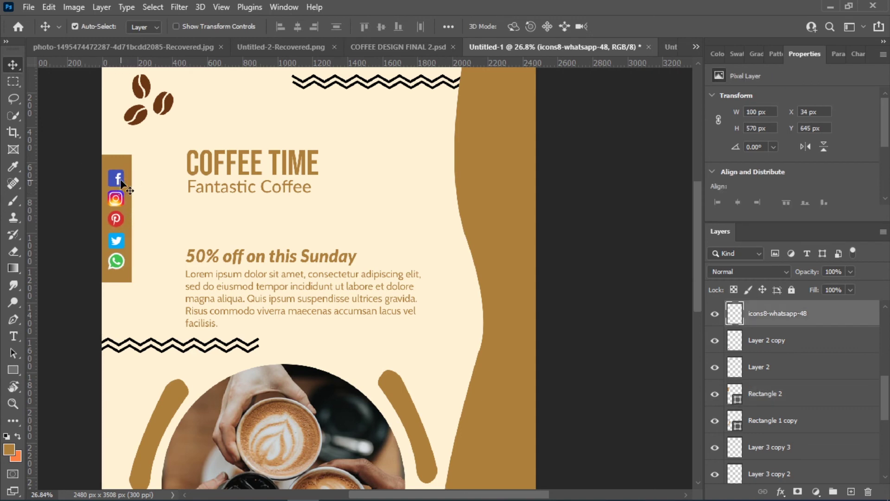
key(Up)
key(Up)
key(Up)
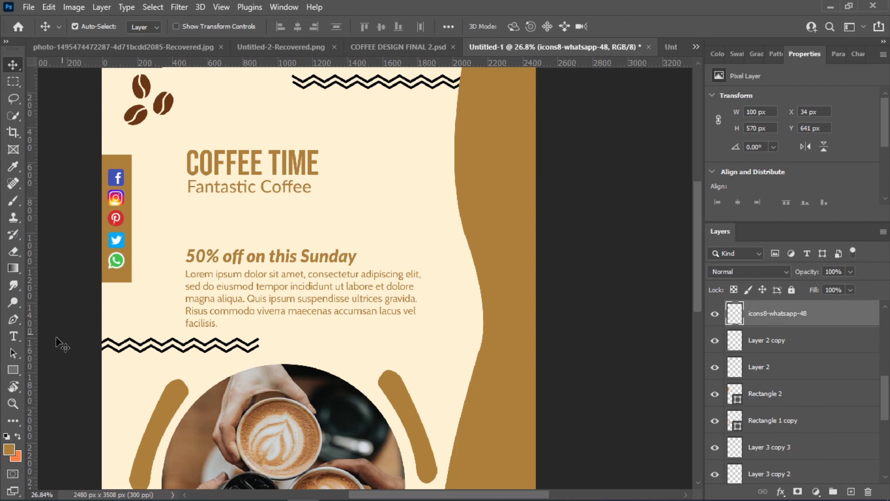
scroll(281, 333, up, 1)
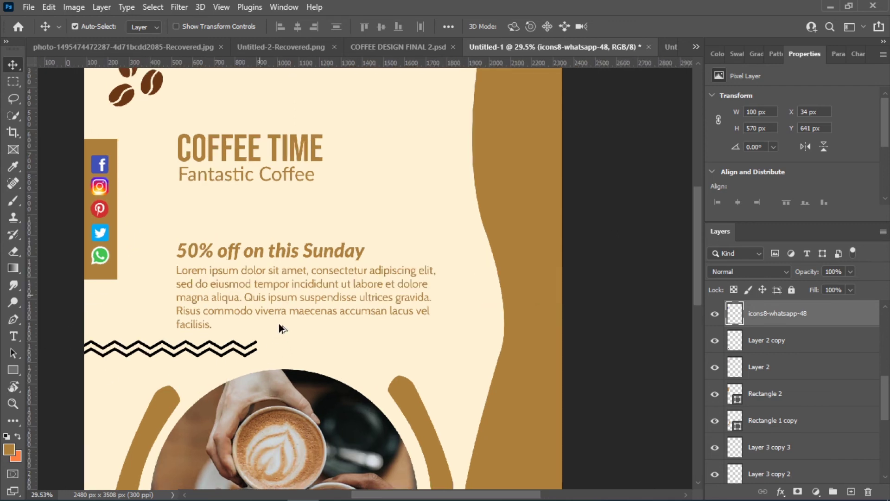
Step: Draw a small brown ellipse dot beside the heading
right_click(14, 373)
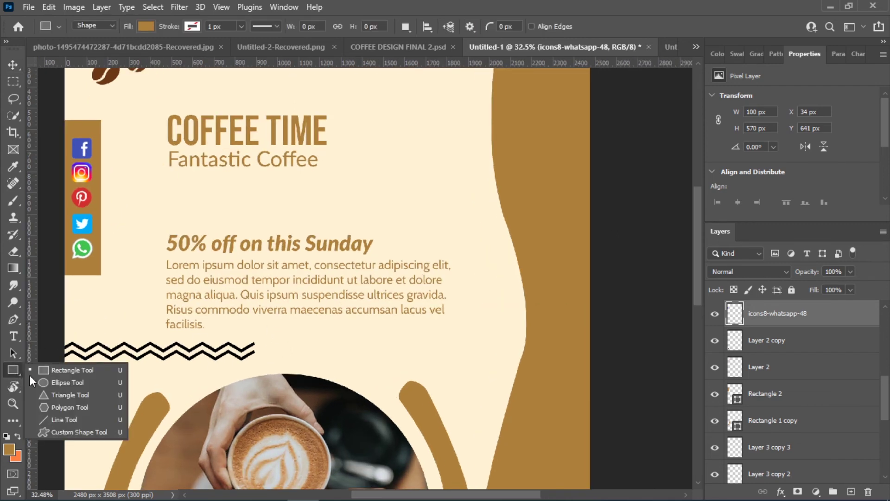
click(42, 384)
drag(352, 180, 421, 190)
key(v)
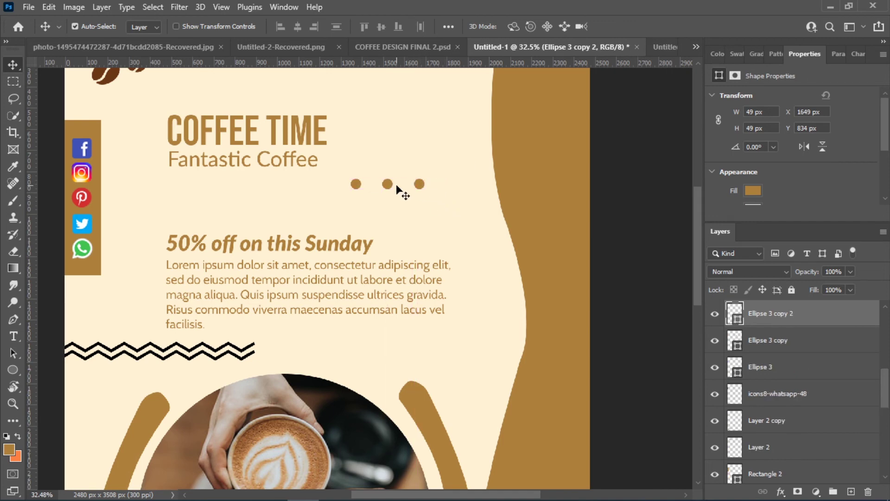
Step: Duplicate the row of three brown dots into a second row below
click(387, 185)
shift+click(420, 185)
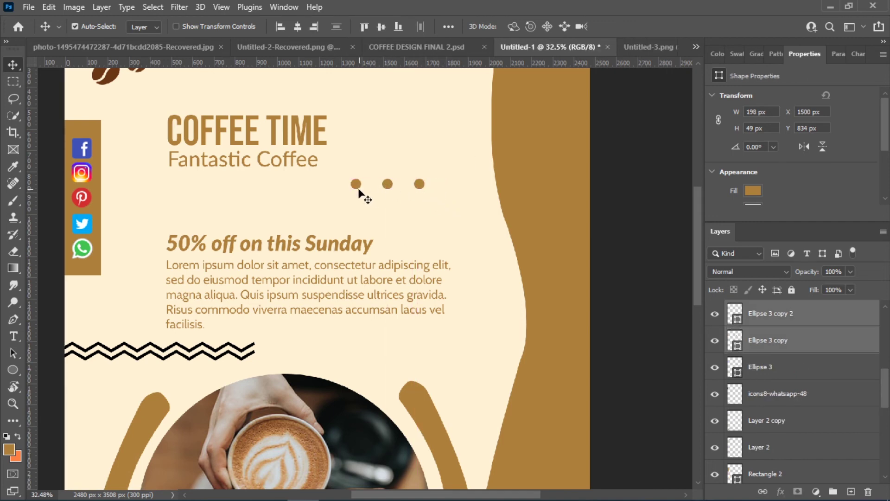
shift+click(356, 185)
shift+click(420, 186)
mouse_move(388, 185)
alt+mouse_down()
mouse_move(387, 204)
mouse_move(419, 204)
alt+mouse_up()
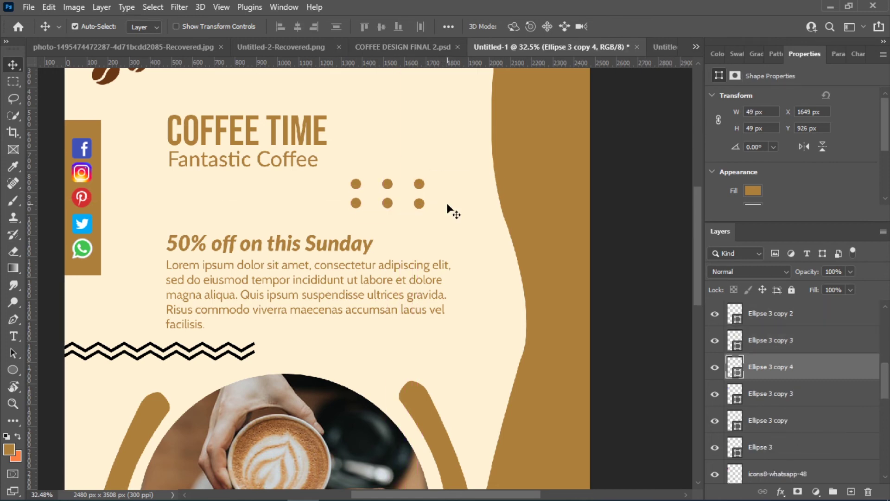
Step: Merge the six dots into one shape with Ctrl+E and nudge it right
click(419, 184)
shift+click(419, 204)
shift+click(388, 203)
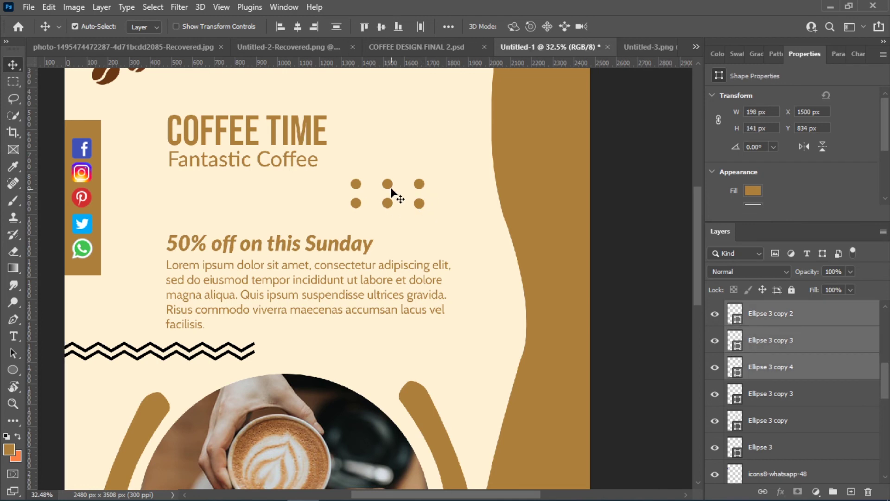
shift+click(357, 186)
shift+click(357, 204)
key(ctrl+e)
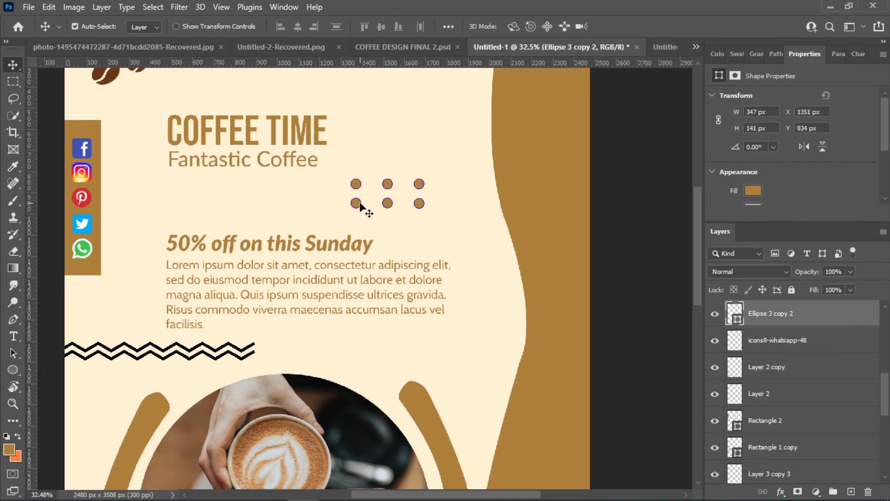
key(shift+Right)
key(shift+Right)
key(shift+Right)
key(shift+Right)
key(shift+Right)
key(shift+Right)
key(shift+Right)
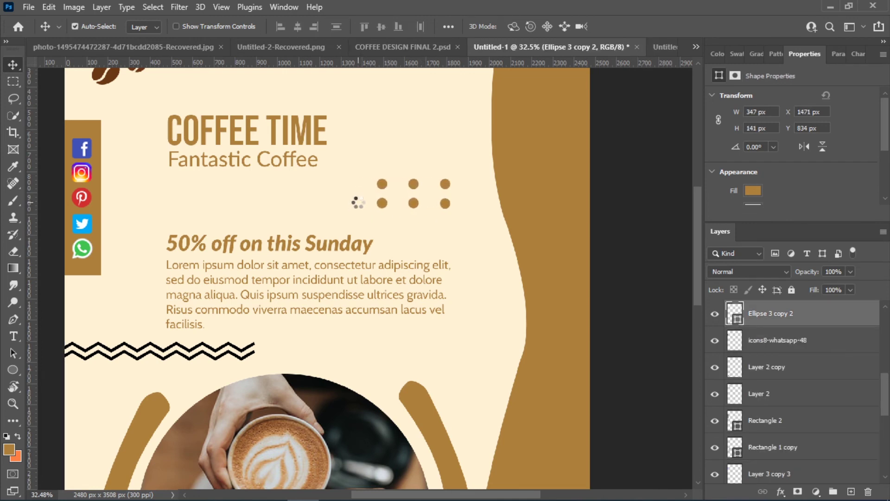
key(shift+Right)
key(shift+Right)
key(shift+Right)
key(shift+Right)
key(Right)
key(Right)
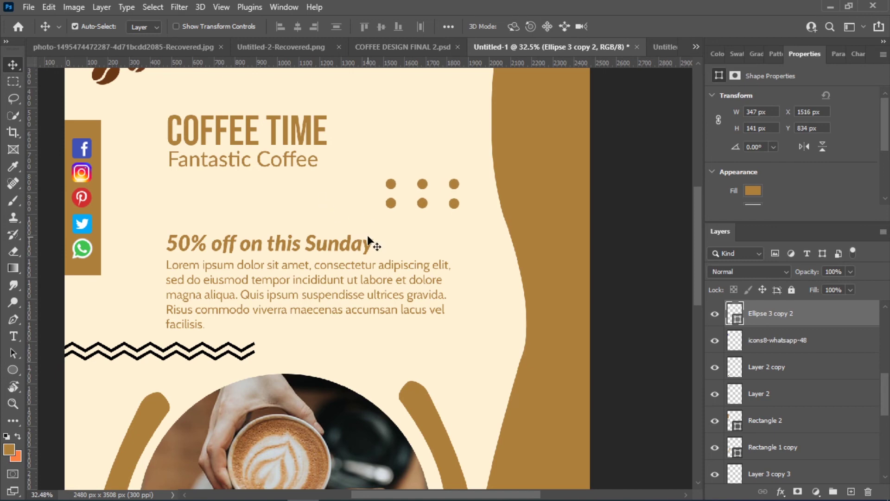
scroll(368, 238, down, 3)
Step: Draw a wide brown rectangle spanning the flyer's bottom edge as a footer band
scroll(368, 239, down, 2)
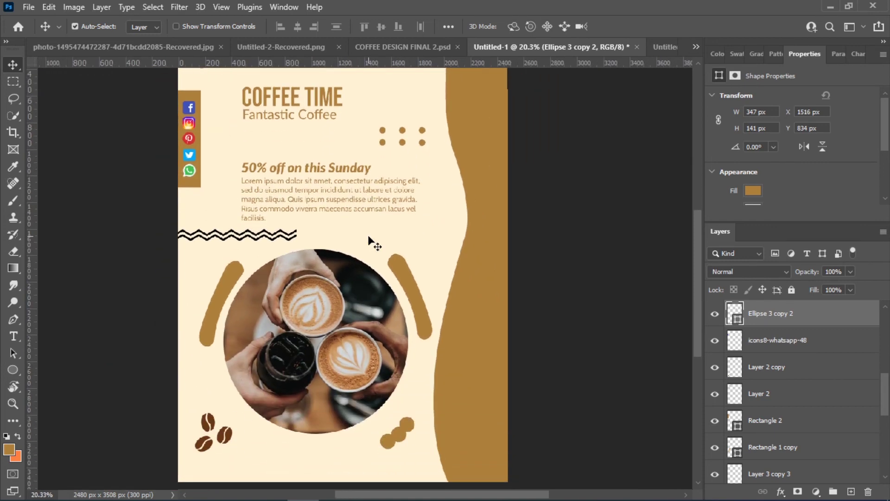
scroll(368, 237, down, 2)
click(13, 371)
right_click(15, 374)
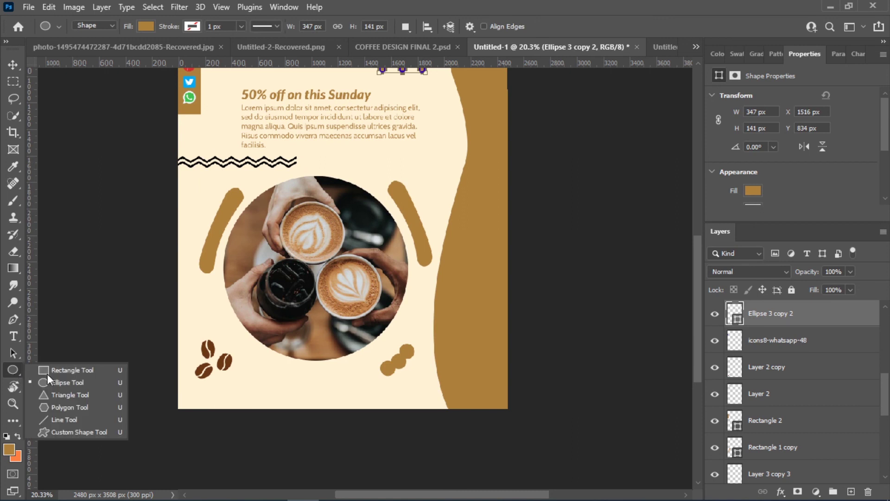
click(48, 370)
drag(167, 388, 556, 435)
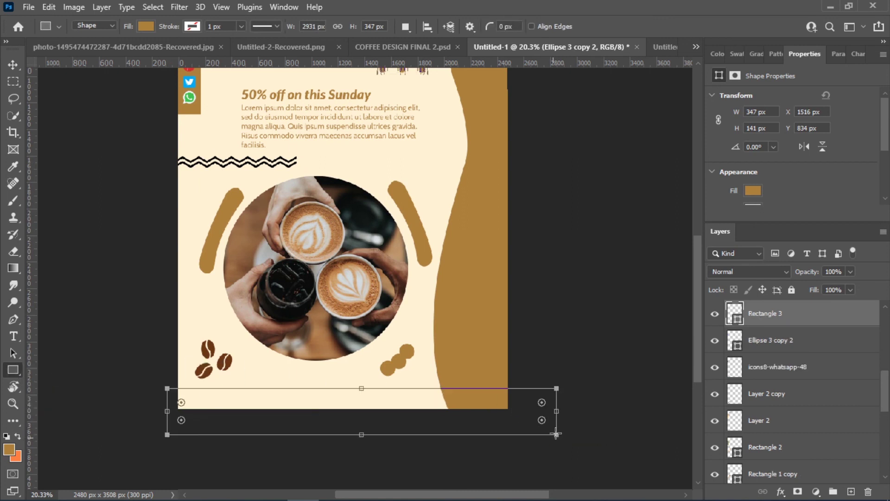
click(13, 68)
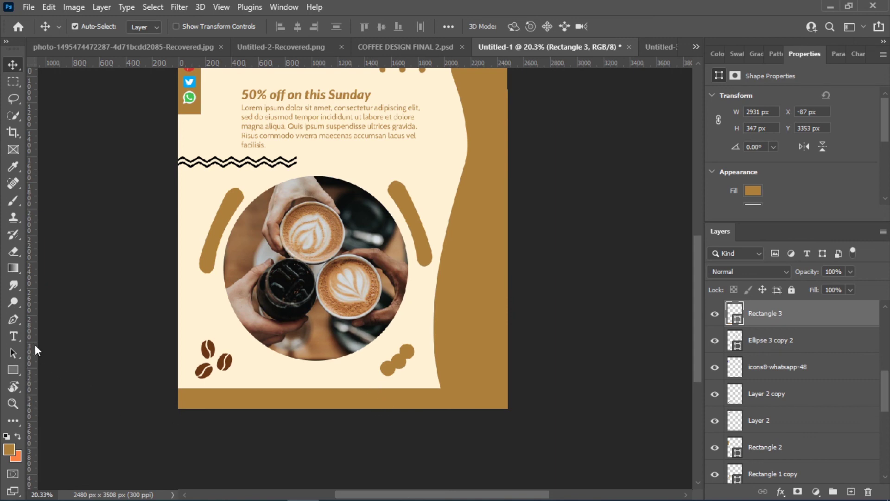
scroll(202, 356, up, 2)
scroll(435, 391, up, 1)
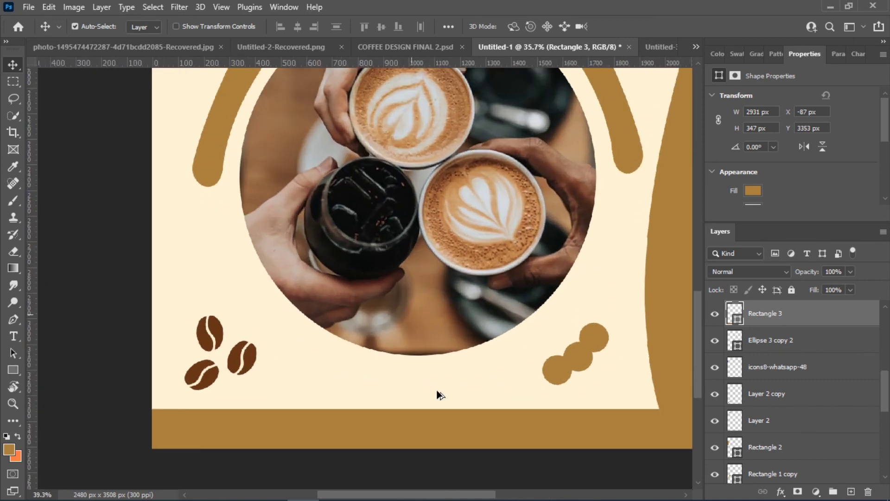
scroll(436, 391, up, 2)
scroll(440, 394, up, 1)
Step: Start a text layer in the bottom band and type the website address
click(13, 336)
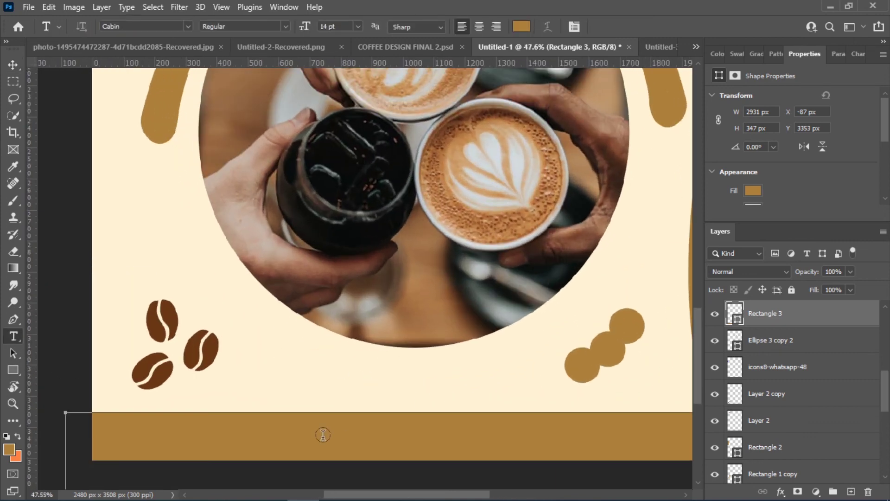
click(851, 492)
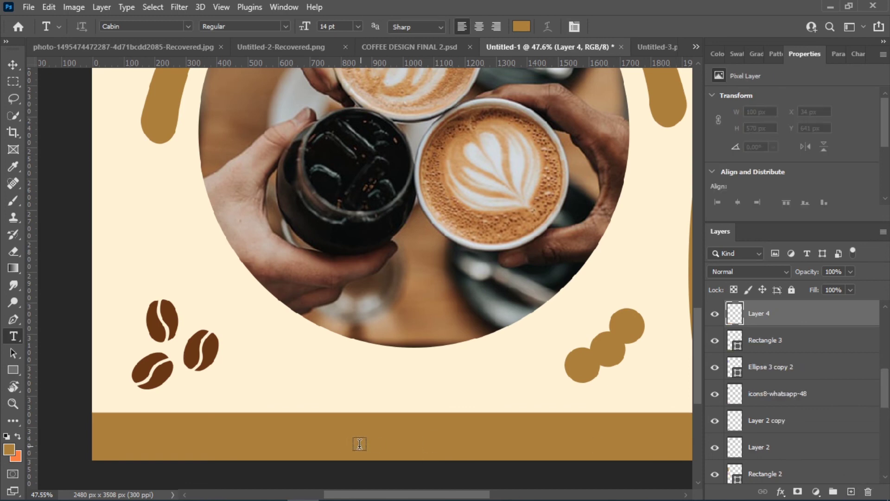
click(343, 440)
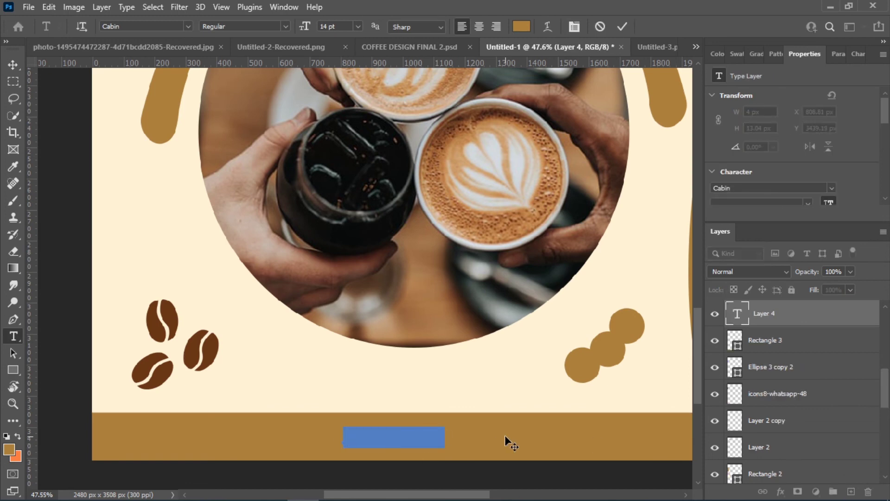
text(Call)
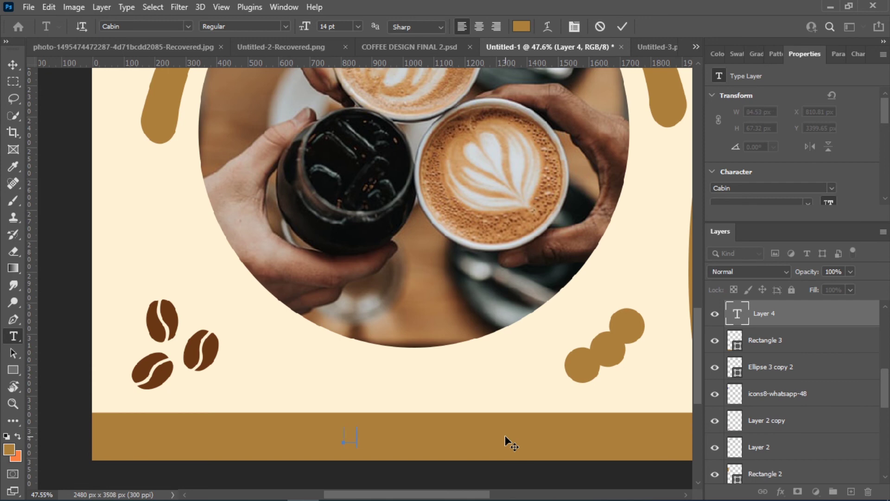
Step: Make the website text white (#ffffff) and commit it
click(521, 26)
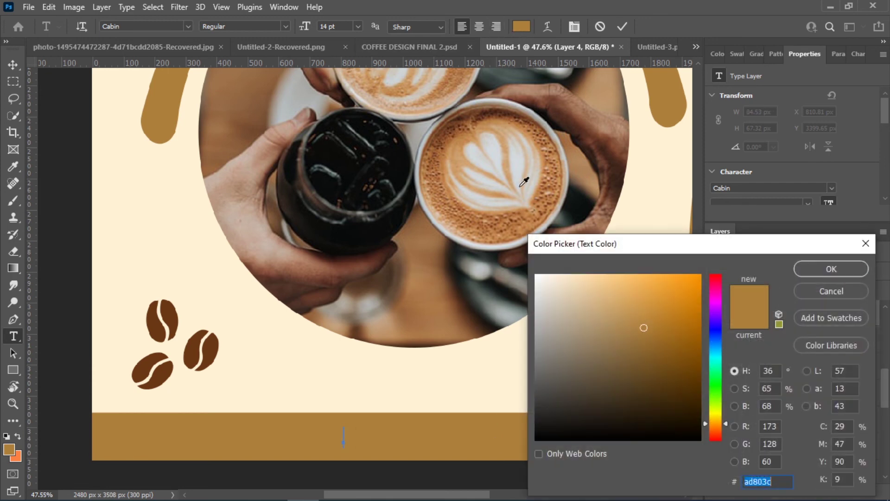
text(ffffff)
click(844, 273)
key(Tab)
text(www.coffee.com)
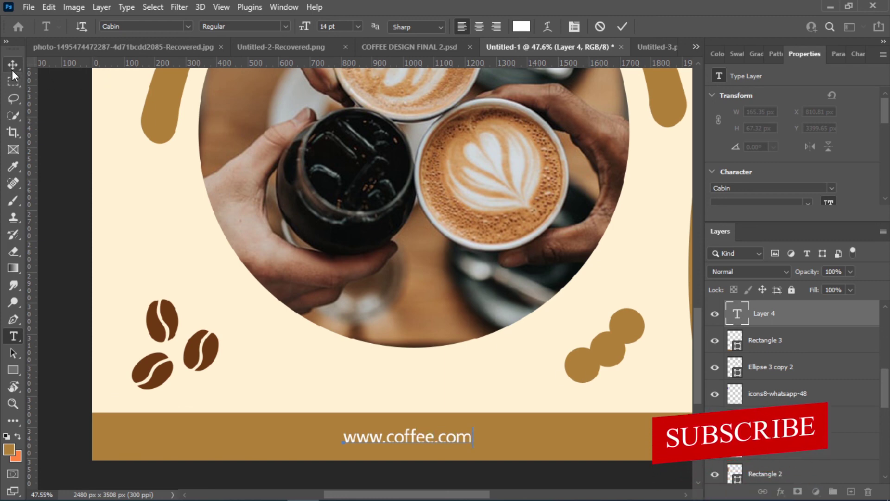
click(12, 65)
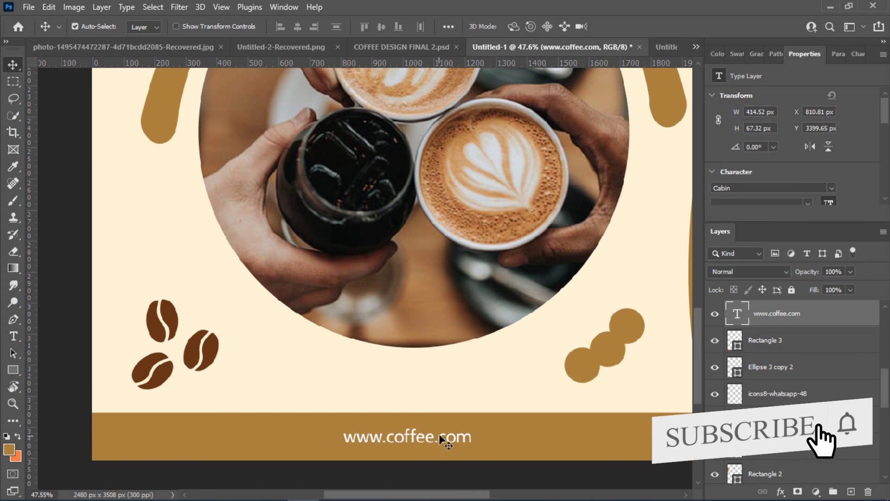
Step: Nudge the website text slightly upward
key(Up)
key(Up)
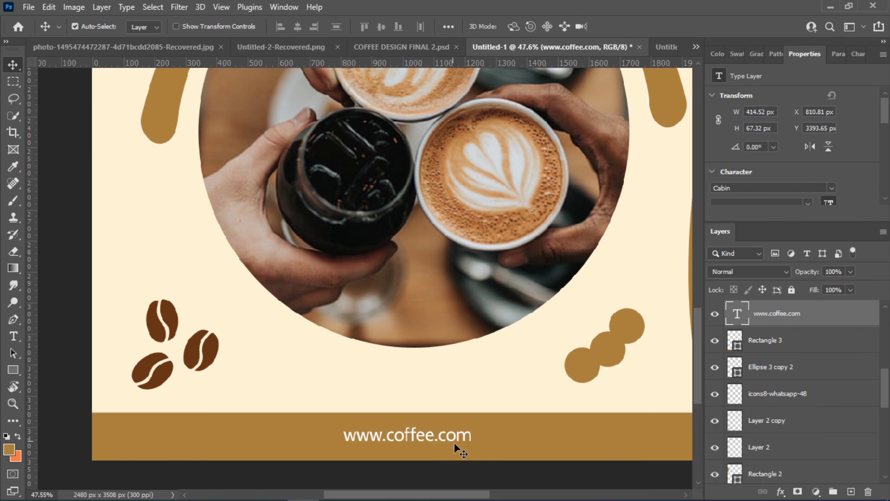
key(Up)
key(Up)
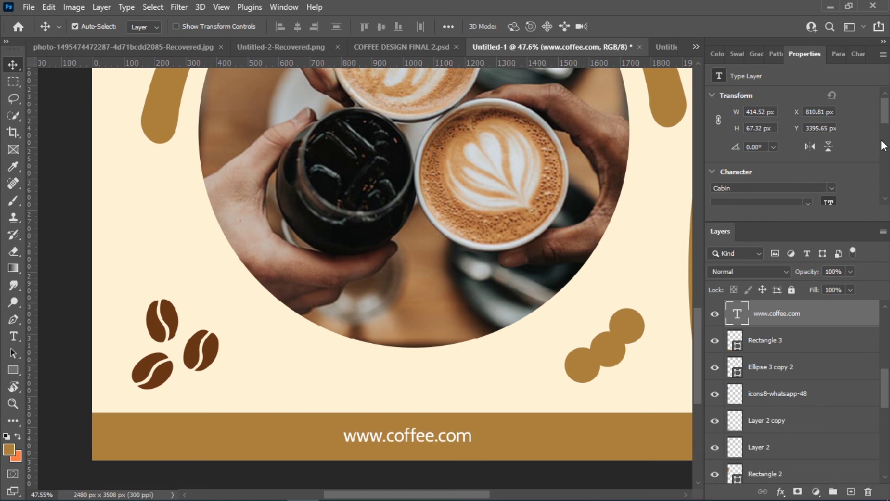
scroll(882, 146, down, 2)
scroll(886, 146, down, 3)
Step: Widen the letter tracking to 200 and centre the text in the bottom band
click(831, 141)
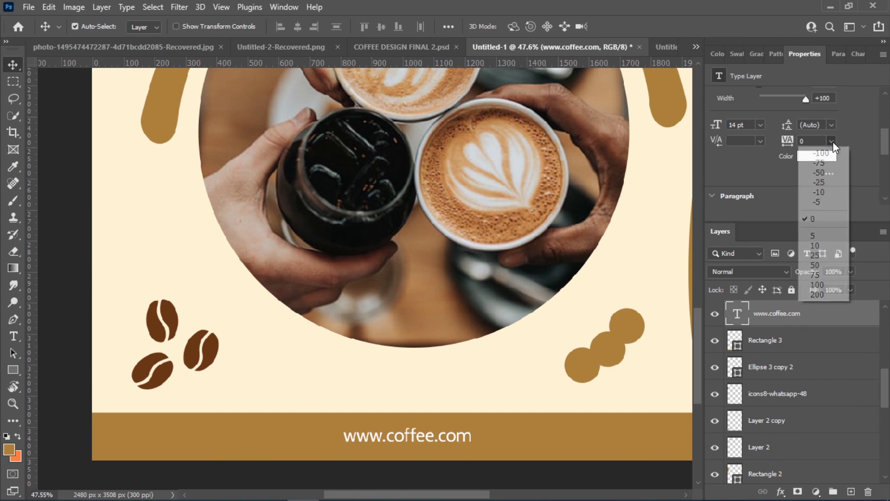
click(822, 269)
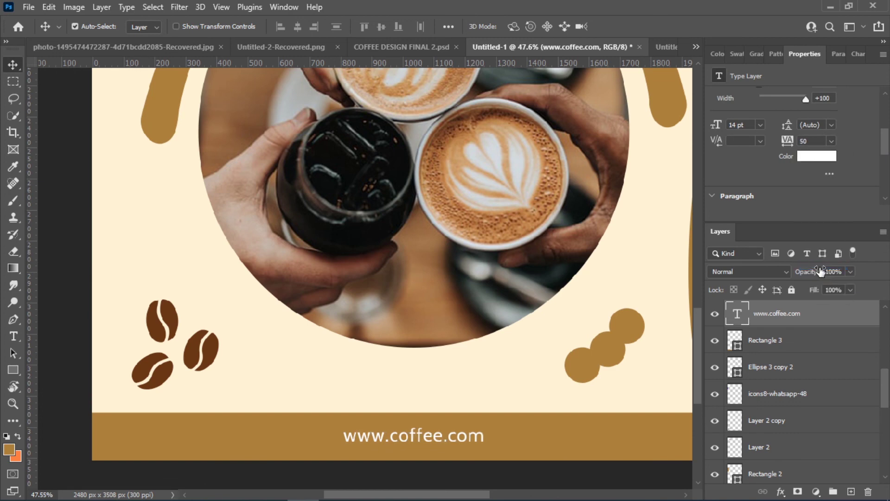
click(832, 141)
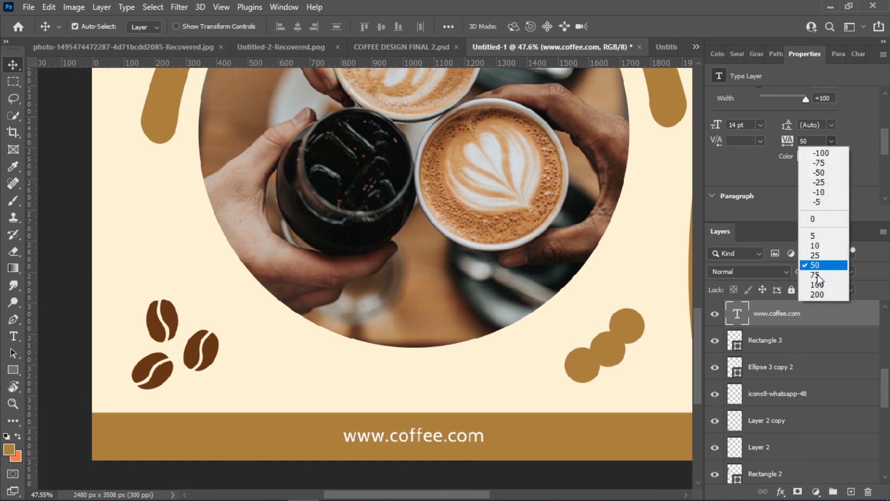
click(820, 297)
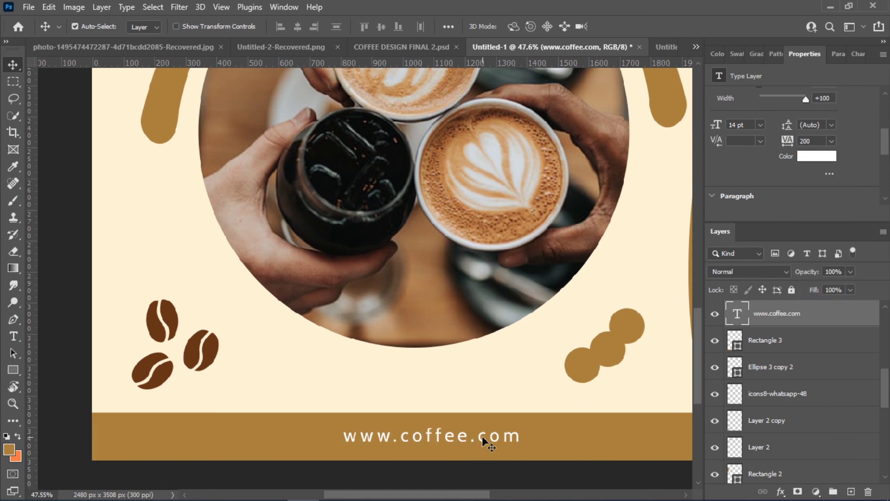
drag(482, 438, 480, 438)
click(470, 387)
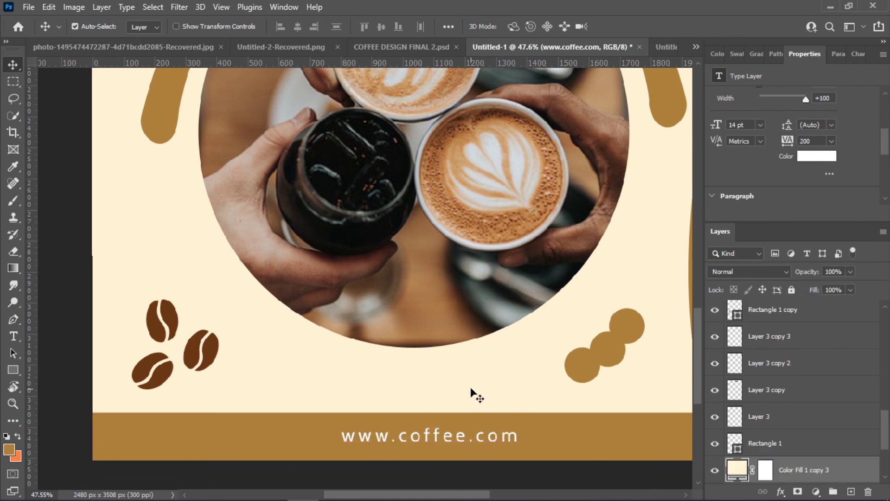
scroll(471, 388, up, 2)
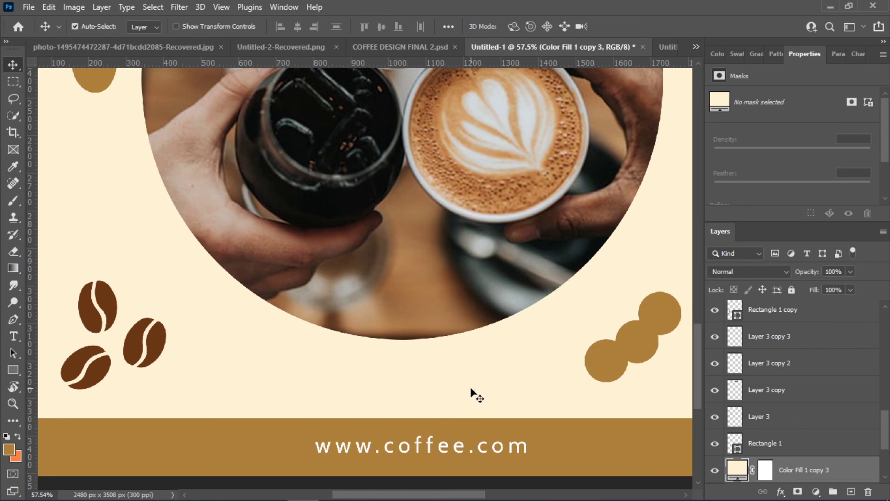
scroll(470, 386, down, 1)
scroll(470, 386, down, 1)
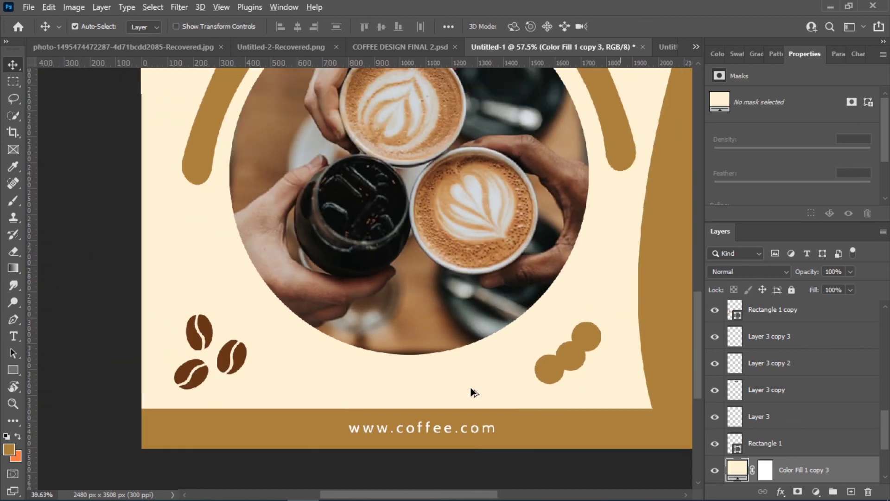
scroll(471, 392, down, 1)
scroll(473, 392, down, 1)
scroll(472, 392, down, 1)
scroll(473, 392, down, 1)
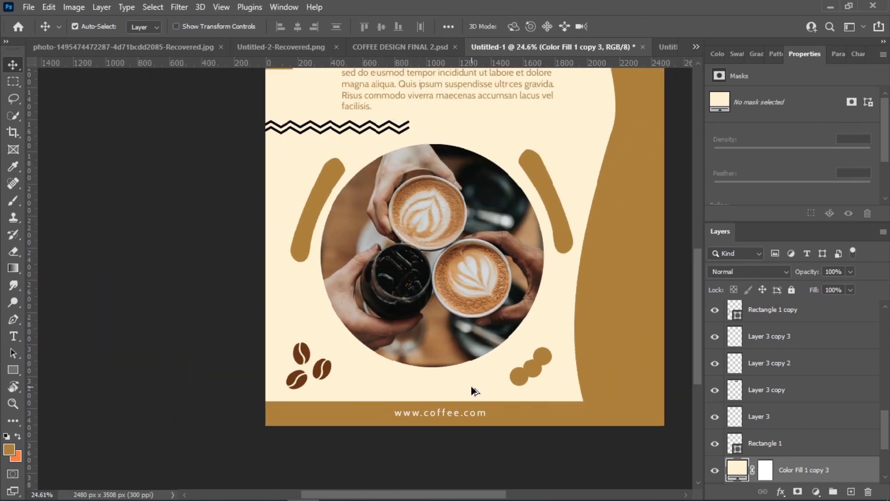
scroll(471, 390, down, 1)
scroll(471, 389, down, 1)
scroll(471, 389, down, 1)
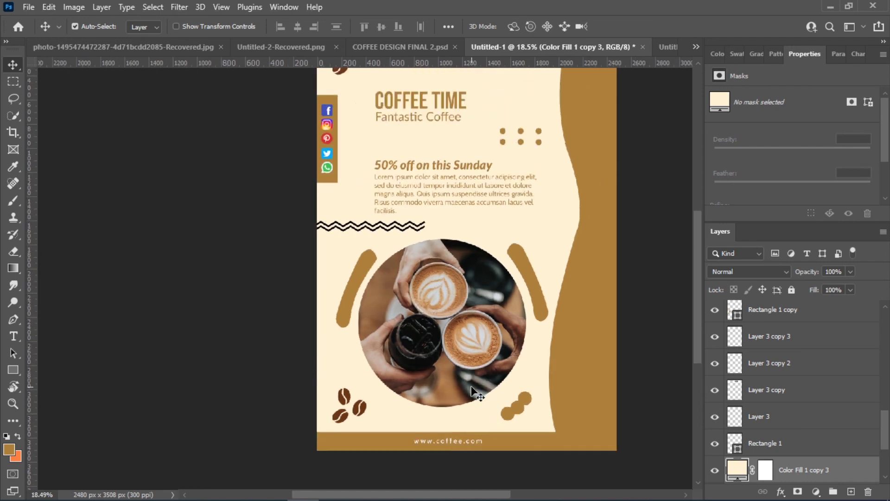
scroll(499, 395, up, 2)
scroll(524, 380, down, 1)
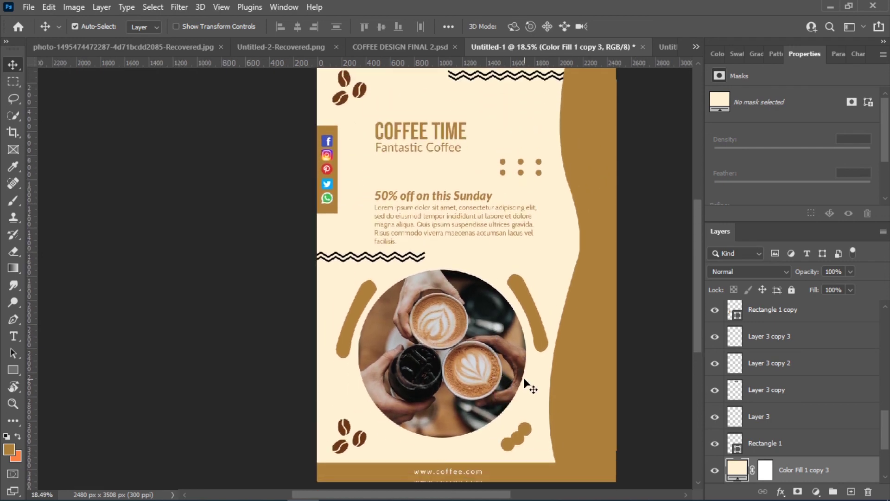
drag(533, 370, 453, 381)
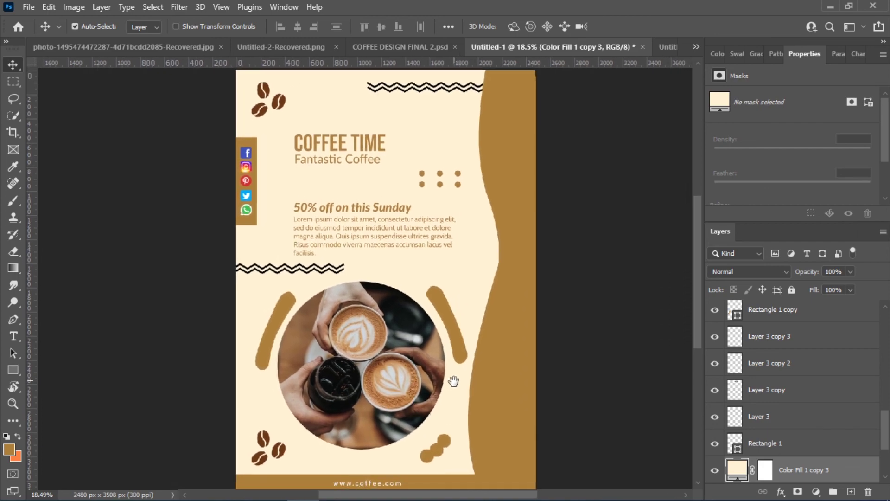